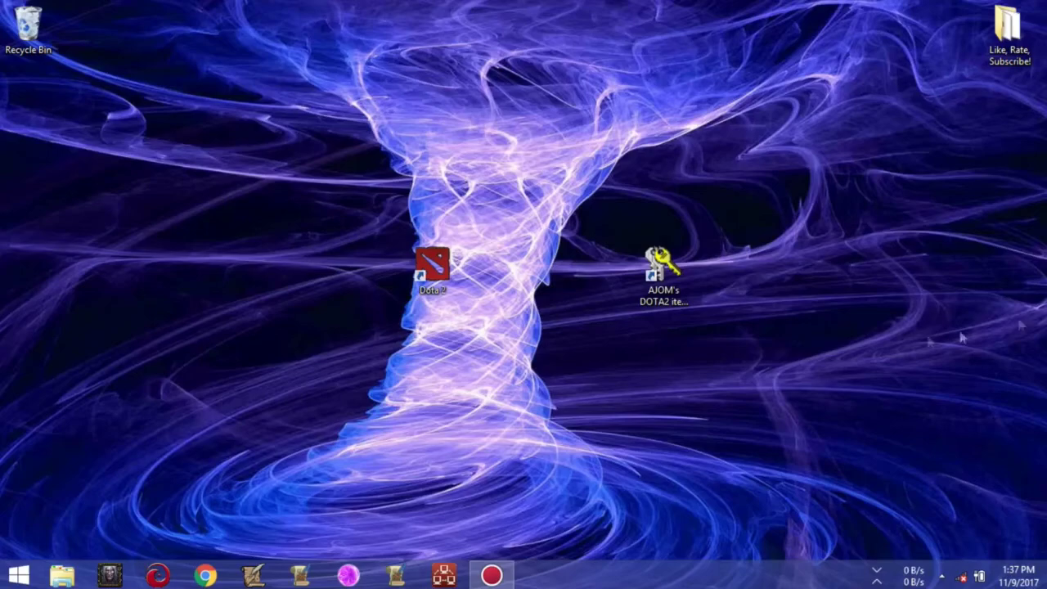
Launch the injector from its desktop shortcut with administrator approval and show the HandyInjection page
double_click(661, 267)
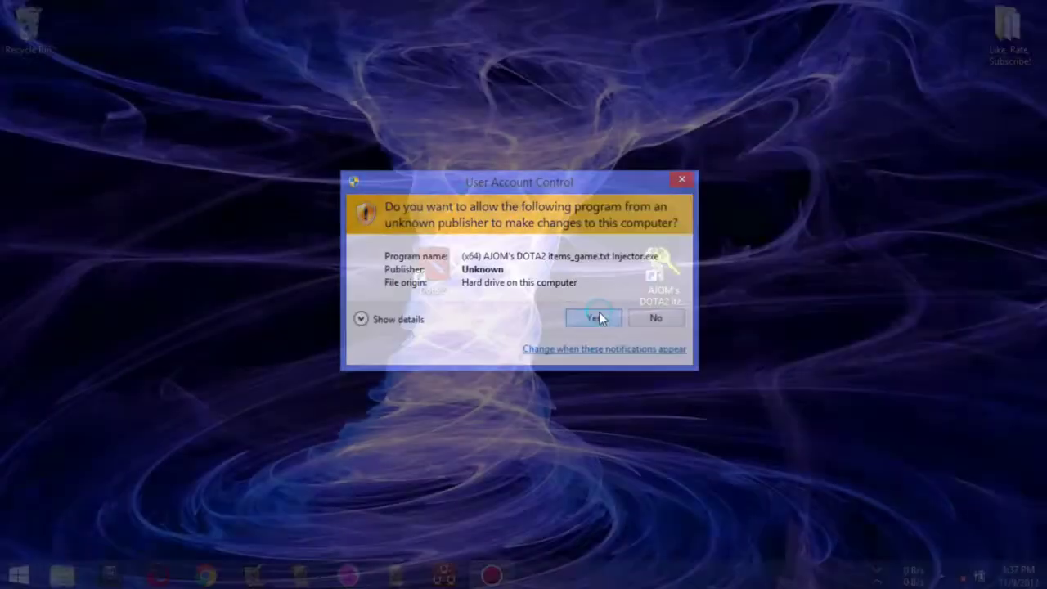
left_click(599, 315)
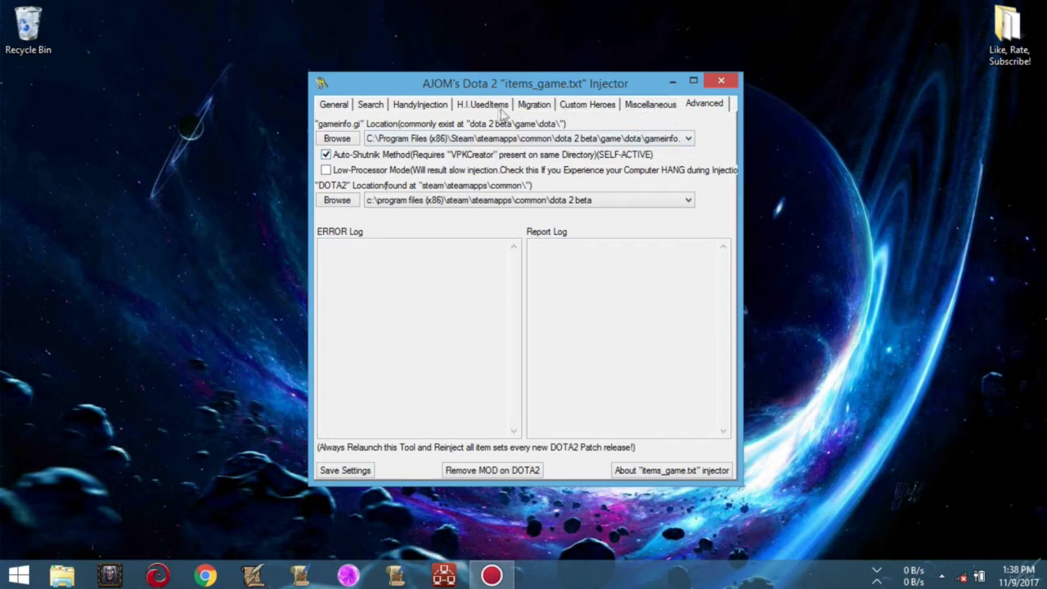
left_click(432, 106)
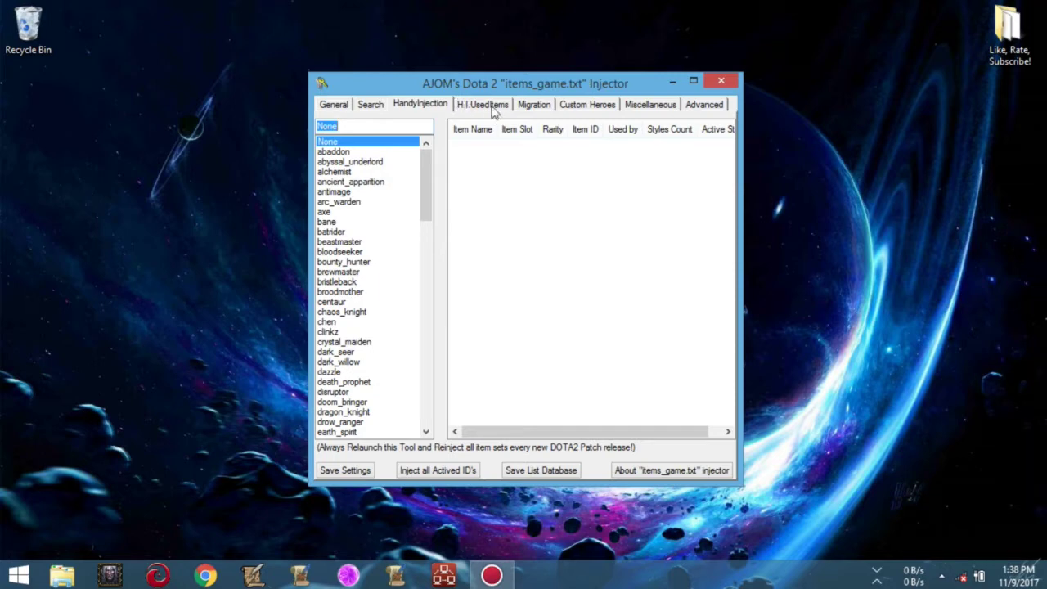
Check the H.I.UsedItems page, then return to HandyInjection and scroll the hero list to beastmaster
left_click(487, 105)
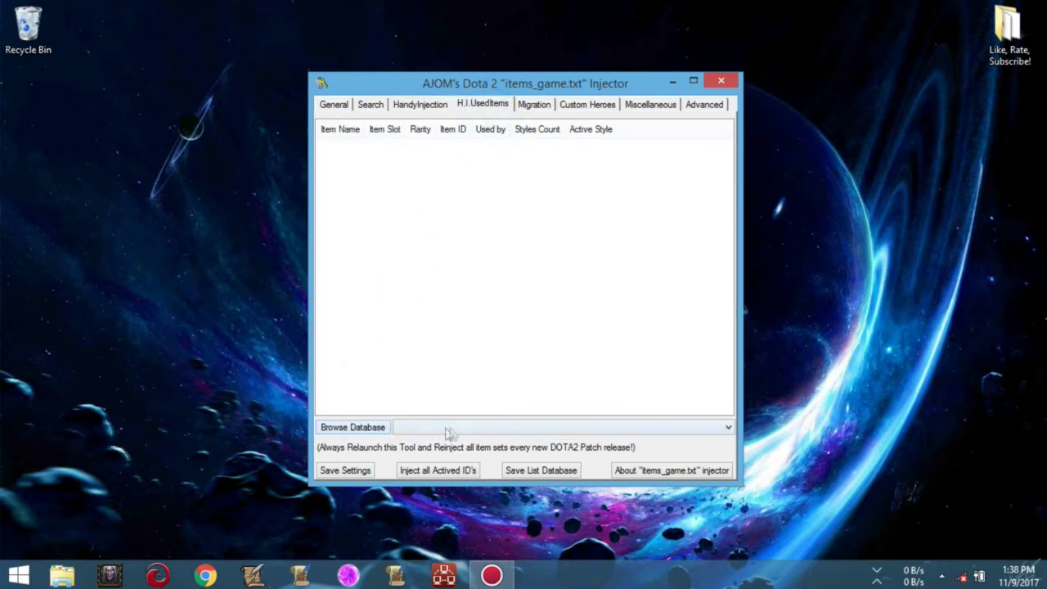
left_click(421, 105)
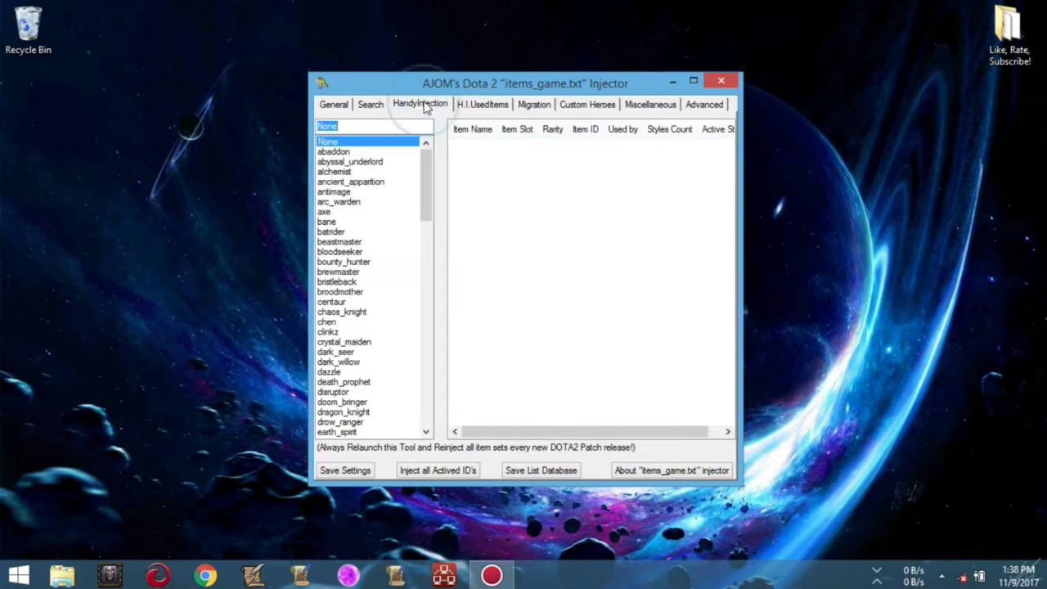
left_click(427, 187)
left_click_drag(427, 186, 424, 163)
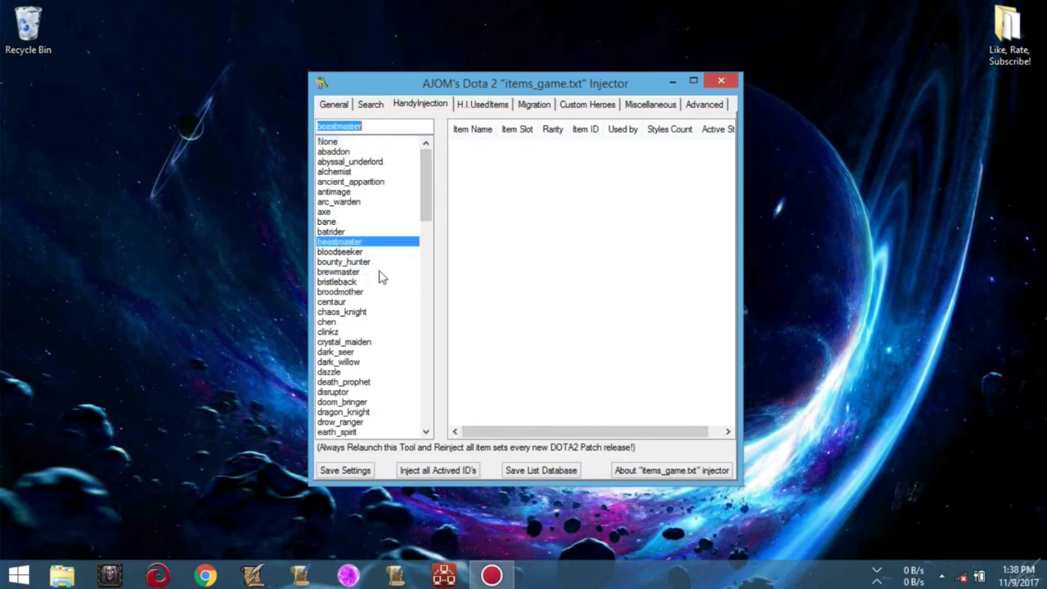
Search 'ju' and load Juggernaut's cosmetic items, scrolling through the item table
type("ju")
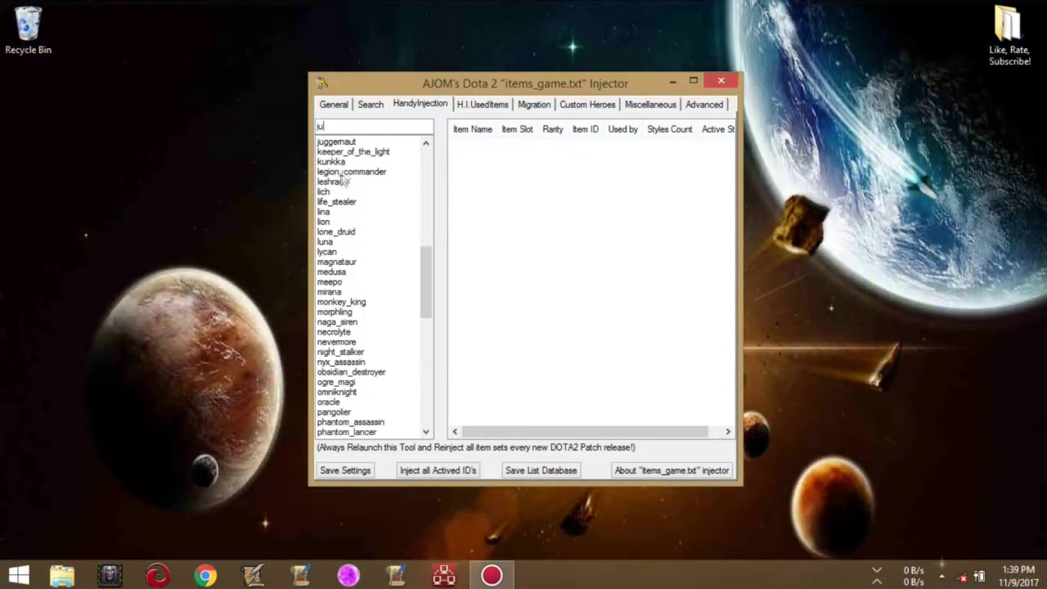
left_click(356, 142)
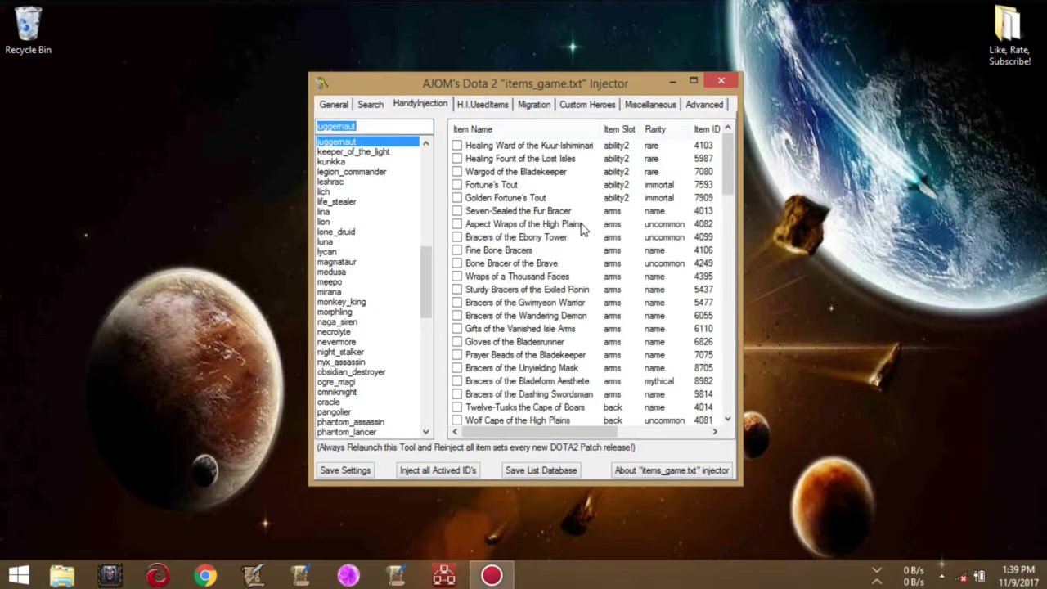
left_click(536, 291)
scroll(538, 293, "down", 1)
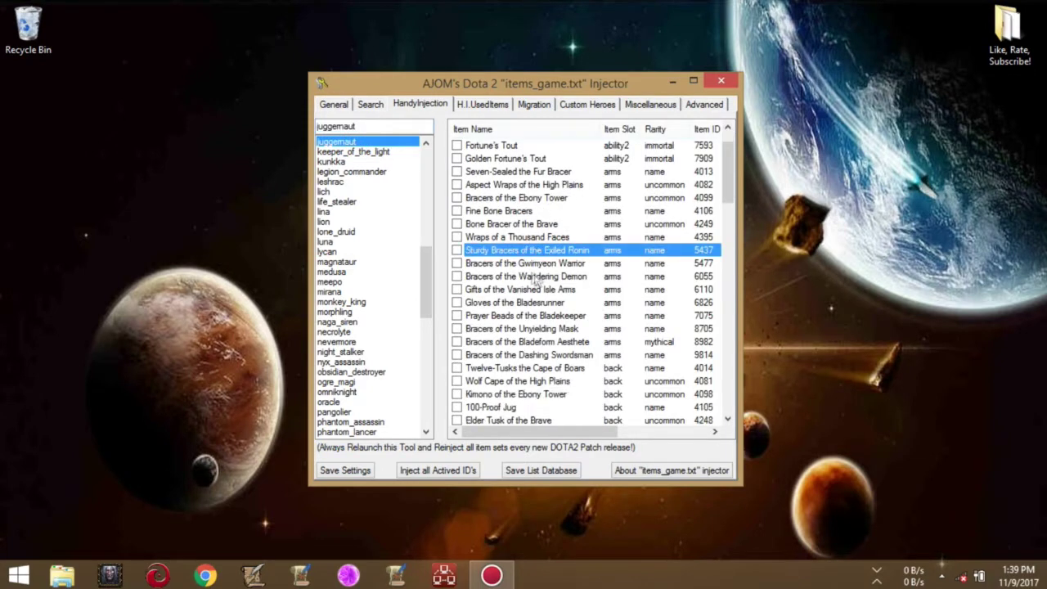
scroll(530, 280, "down", 8)
scroll(526, 279, "down", 10)
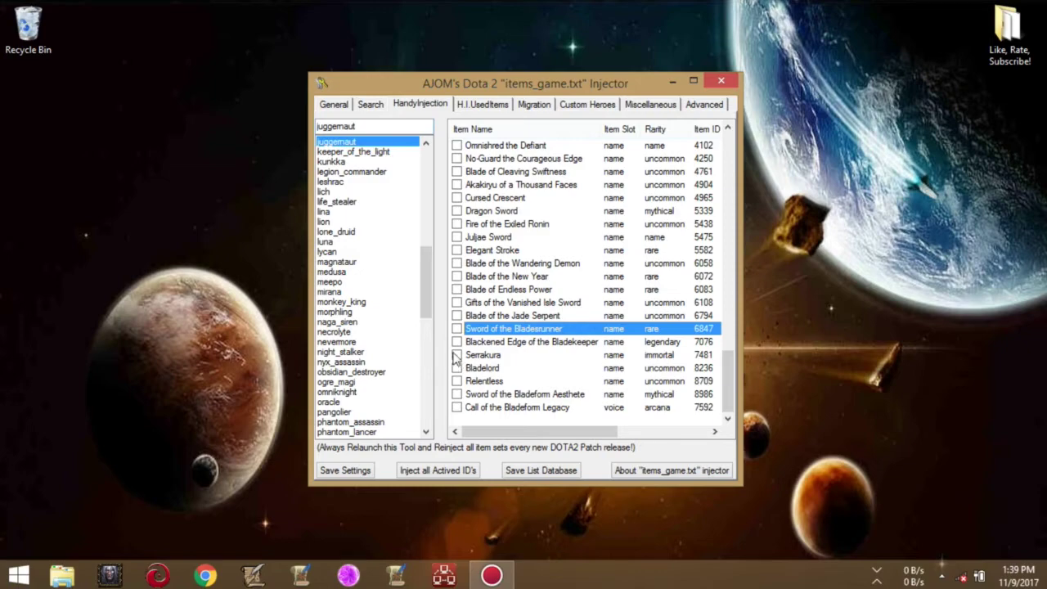
scroll(585, 337, "up", 2)
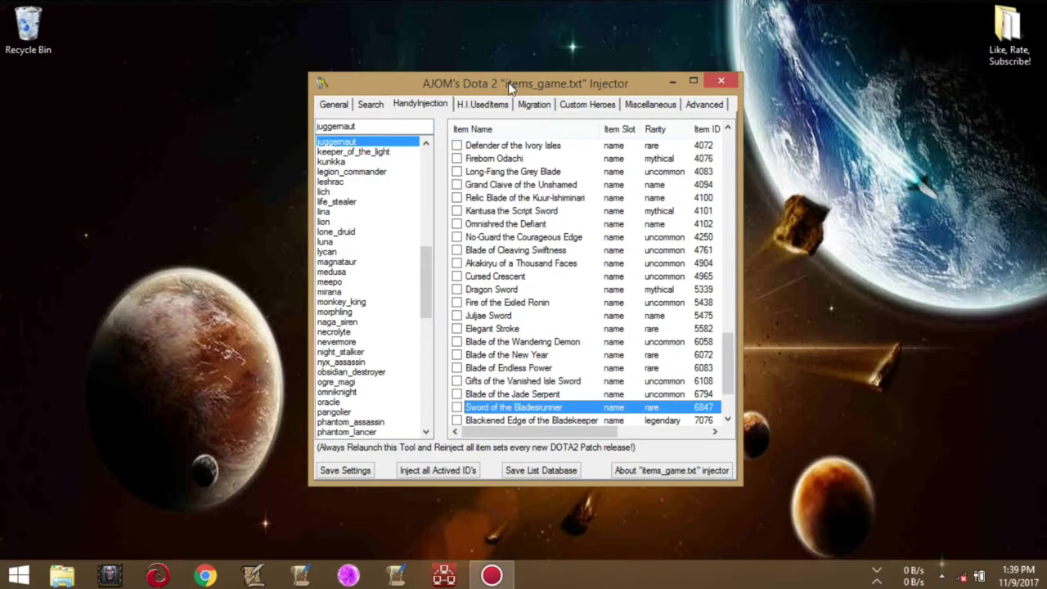
Maximize the injector window and browse Juggernaut's item rows
double_click(511, 85)
scroll(540, 204, "up", 15)
left_click(556, 198)
scroll(556, 201, "up", 9)
left_click(516, 155)
left_click(514, 355)
left_click(511, 406)
scroll(509, 429, "down", 15)
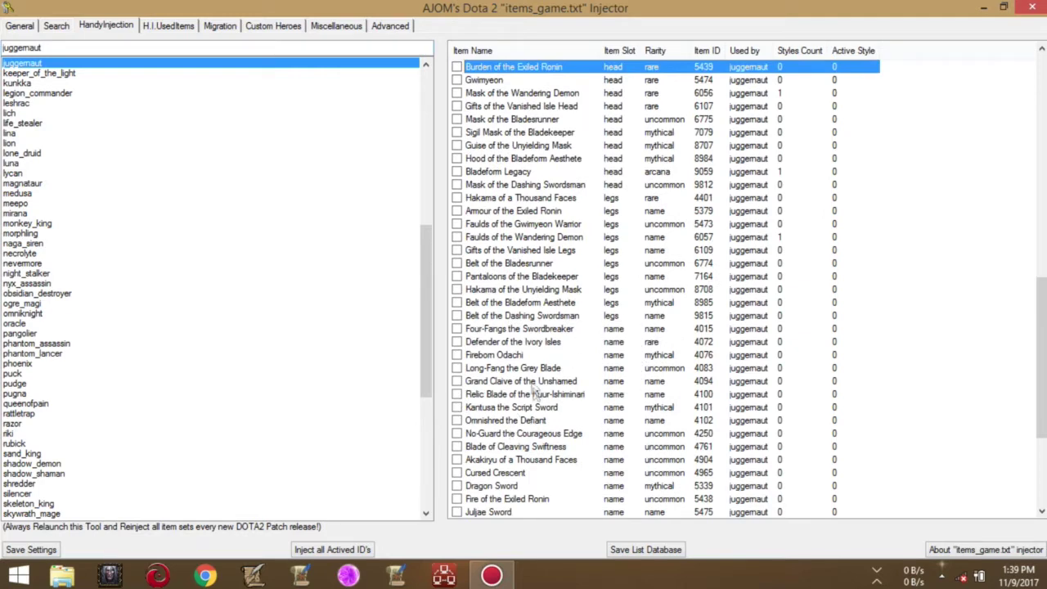
Tick Juggernaut's Bladeform Legacy arcana head item (ID 9059) for injection
key("b")
key("b")
left_click(512, 172)
left_click(457, 172)
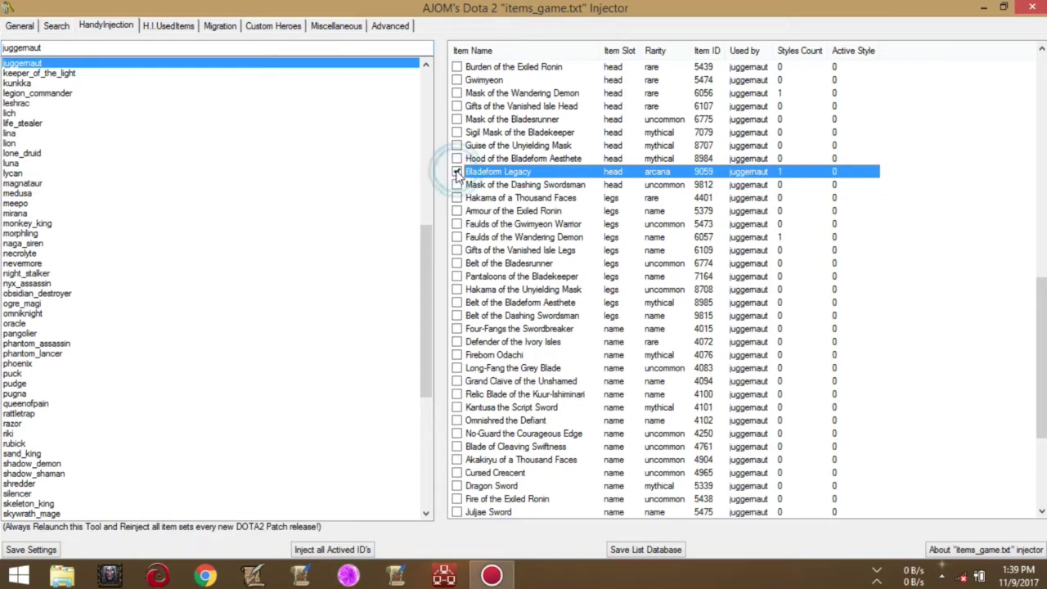
left_click(50, 73)
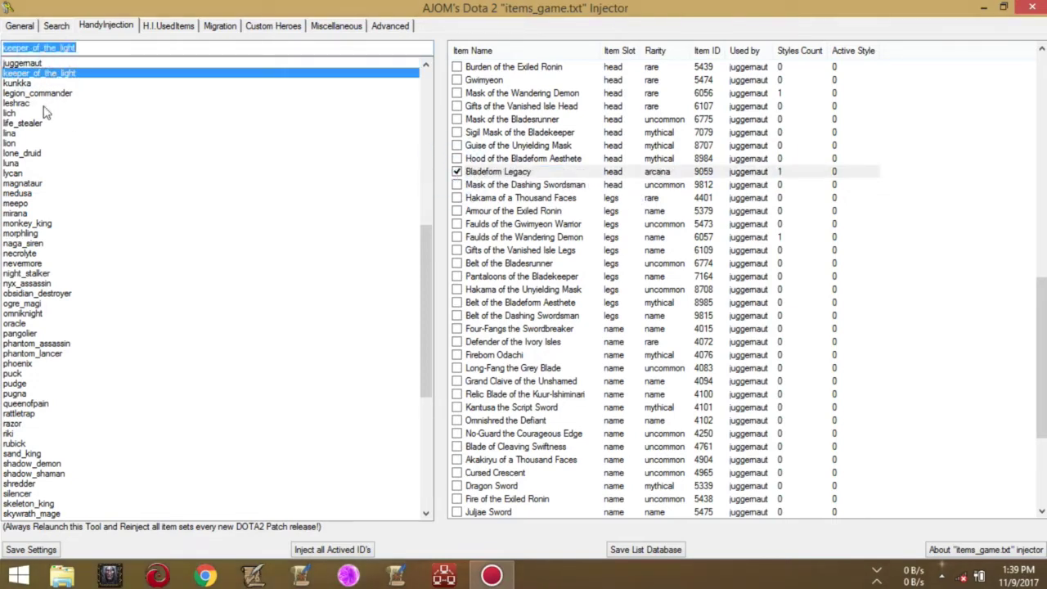
Search 'in' in the hero box and load Invoker's cosmetic items
type("d")
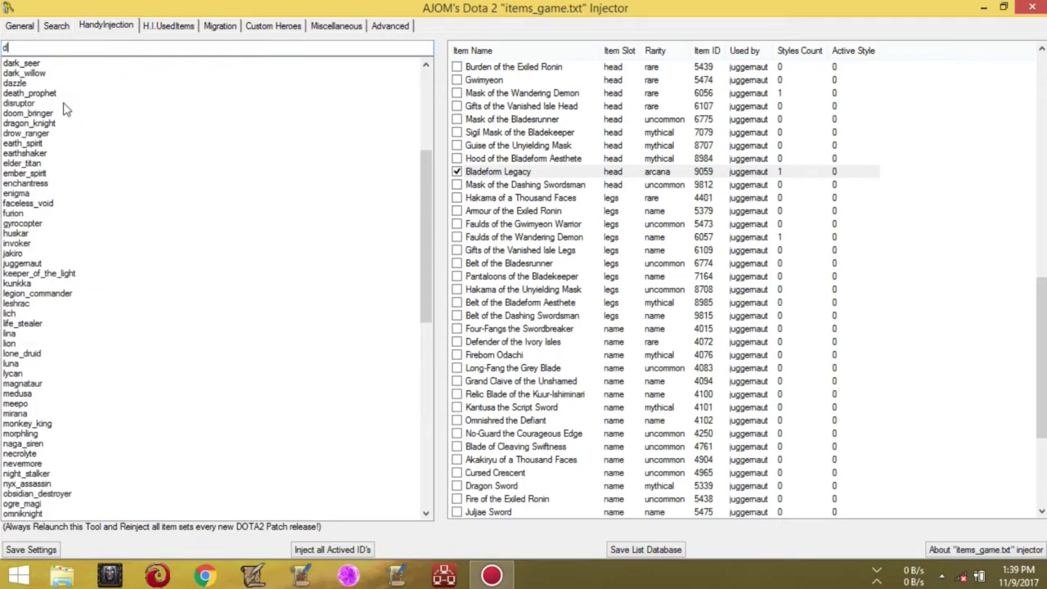
key("BackSpace")
type("in")
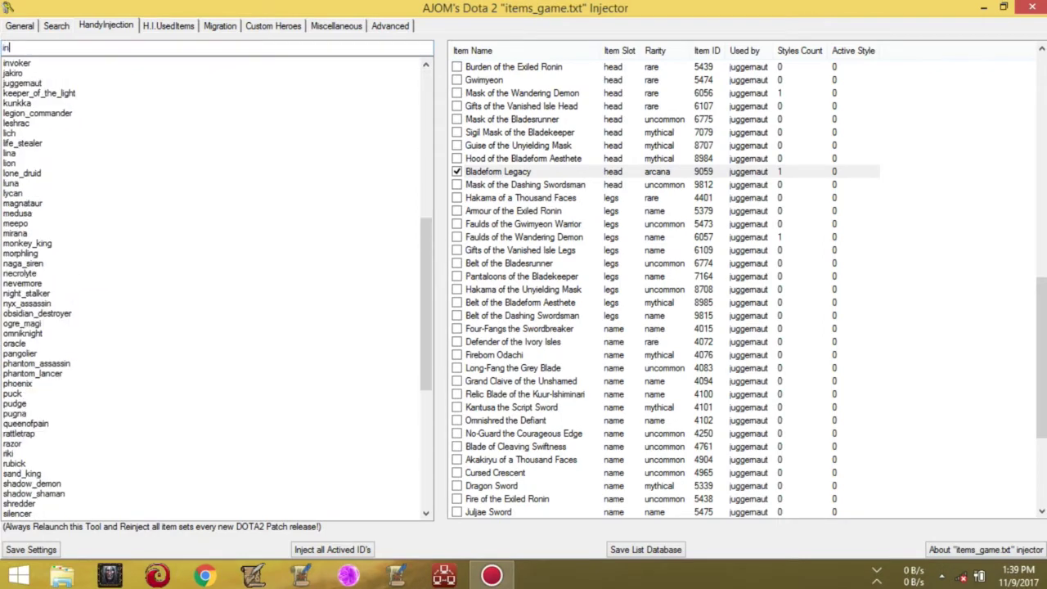
left_click(36, 65)
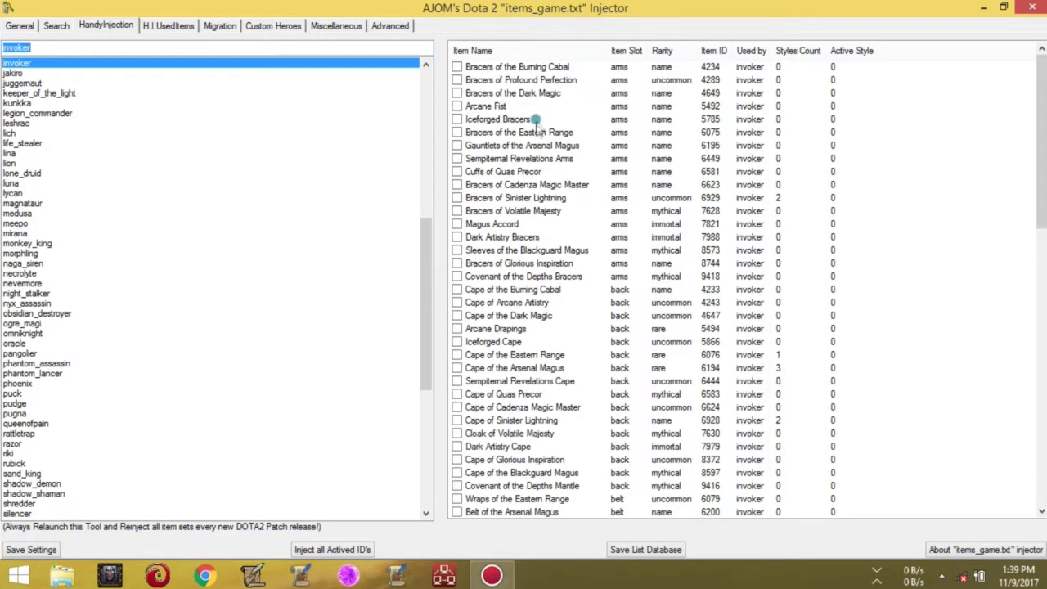
Tick Invoker's Dark Artistry Bracers and Dark Artistry Cape for injection
type("d")
left_click(531, 145)
left_click(501, 236)
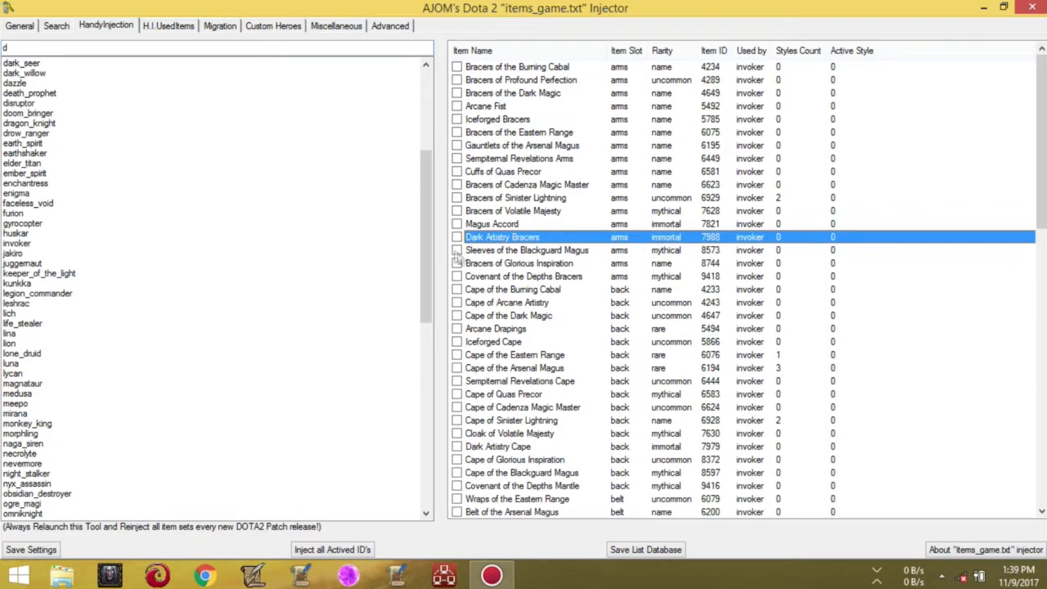
left_click(457, 236)
left_click(462, 446)
left_click(456, 447)
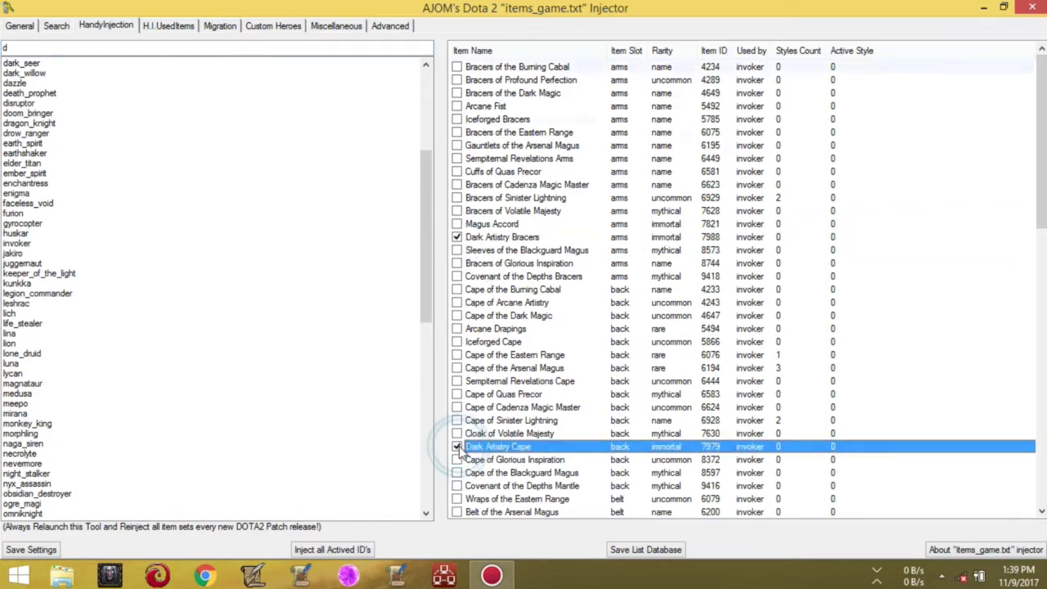
Tick Dark Artistry Belt and Hair, setting the Hair's active style to 1
key("d")
key("d")
left_click(456, 106)
key("d")
left_click(456, 328)
left_click(859, 355)
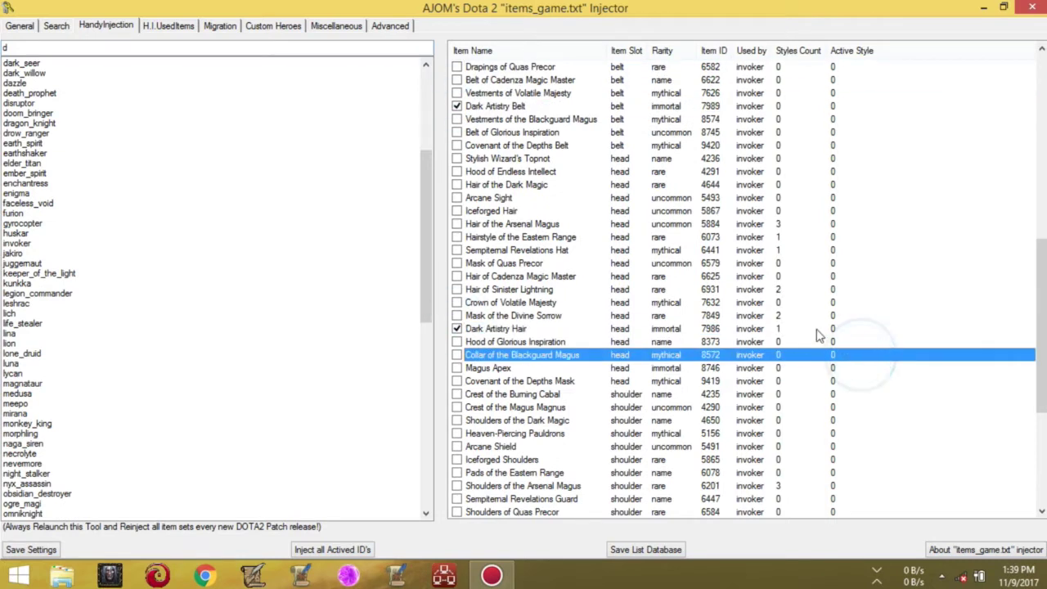
left_click(852, 330)
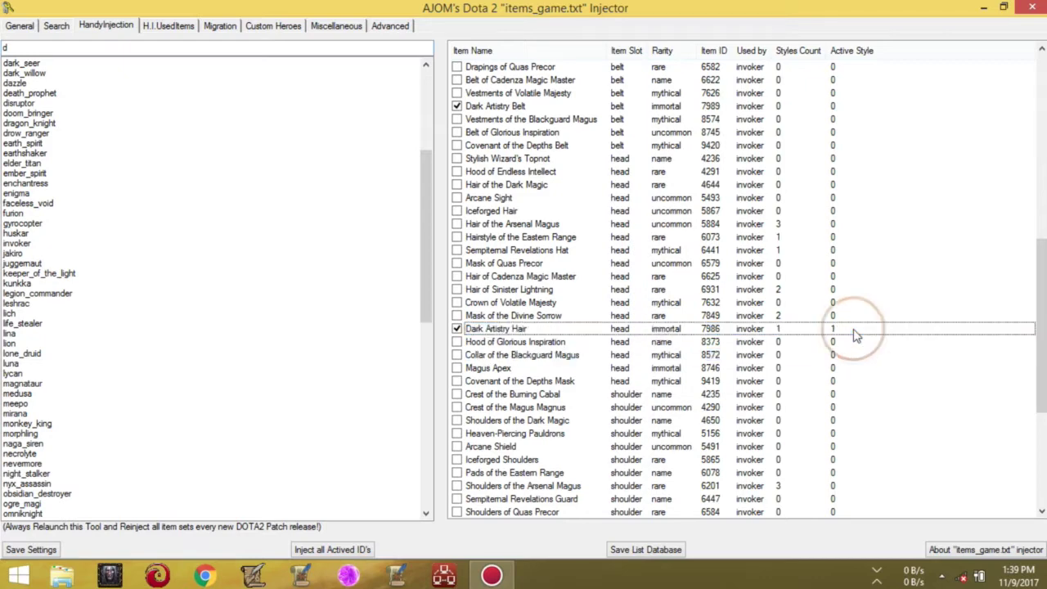
key("d")
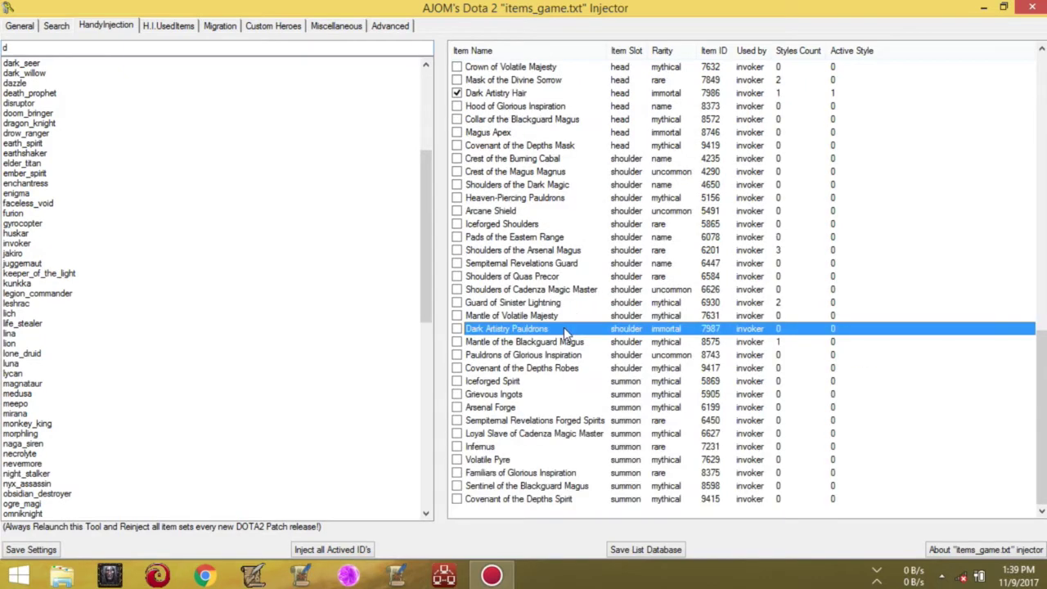
Tick Dark Artistry Pauldrons, then load Dark Willow's items
left_click(457, 329)
key("d")
left_click(70, 74)
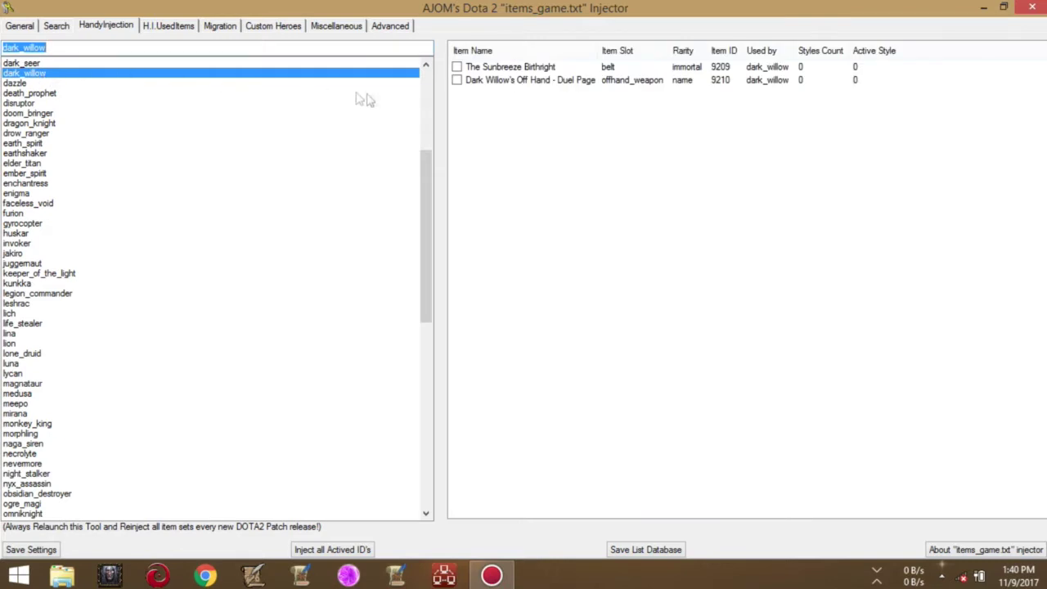
Tick Dark Willow's The Sunbreeze Birthright and Off Hand - Duel Page for injection
left_click(457, 67)
left_click(456, 80)
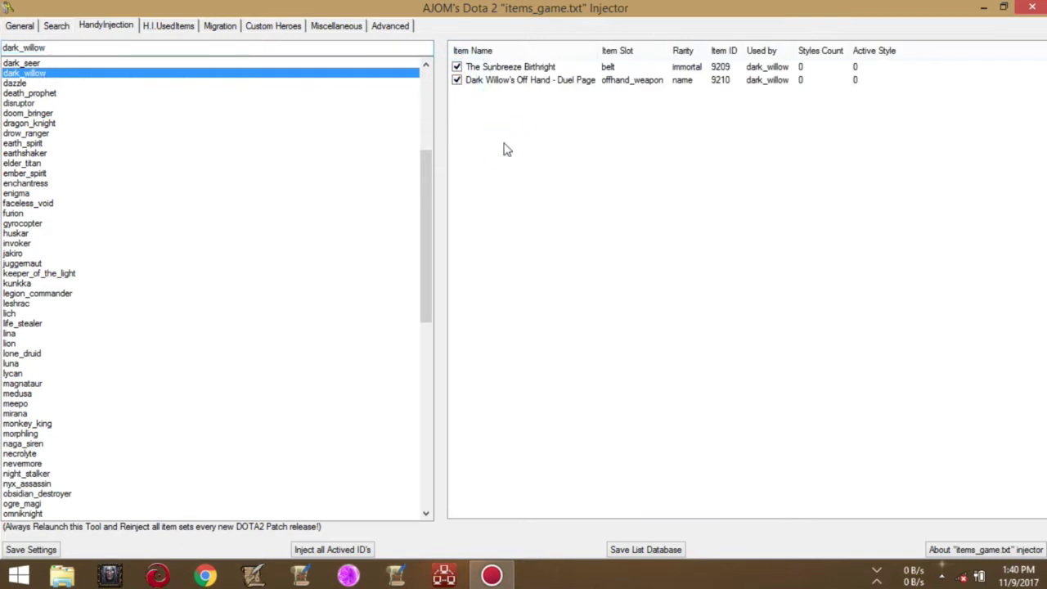
left_click(532, 80)
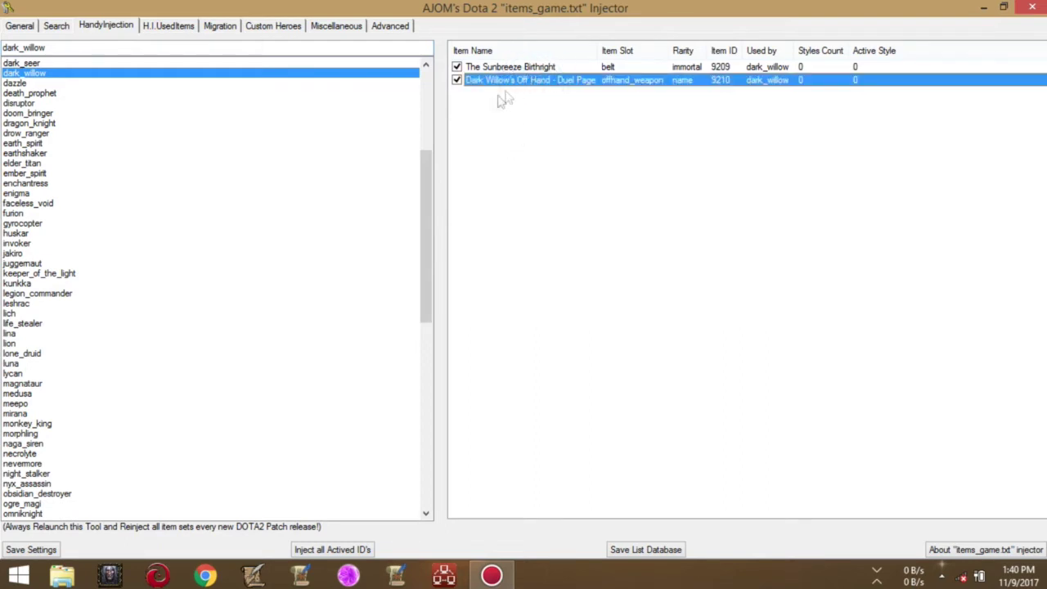
left_click(43, 133)
Select pangolier and tick Etienne's Revenge as used
scroll(63, 129, "up", 1)
scroll(65, 129, "down", 1)
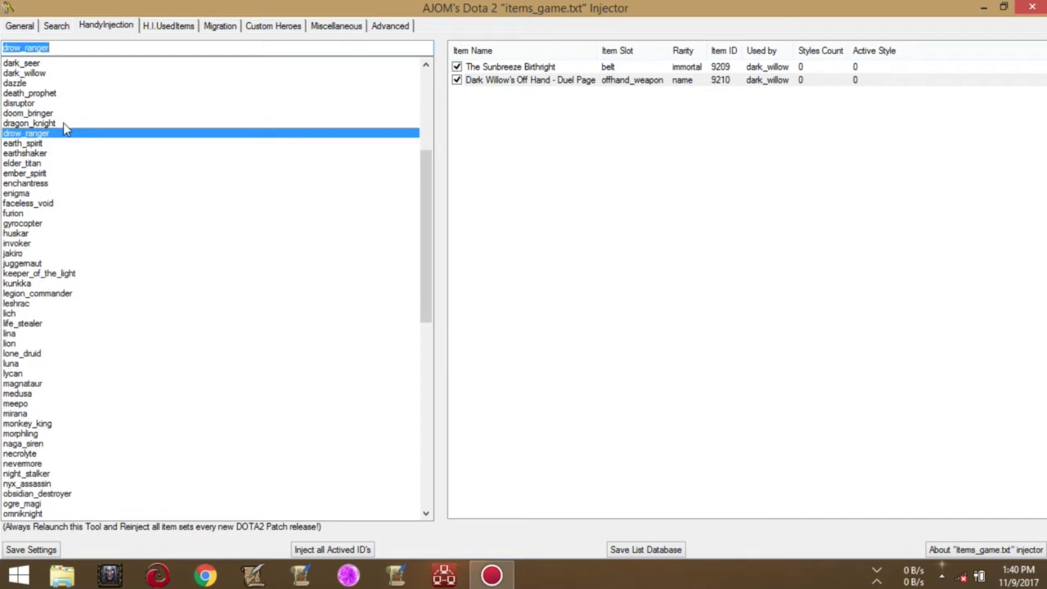
scroll(67, 129, "down", 1)
scroll(69, 130, "down", 15)
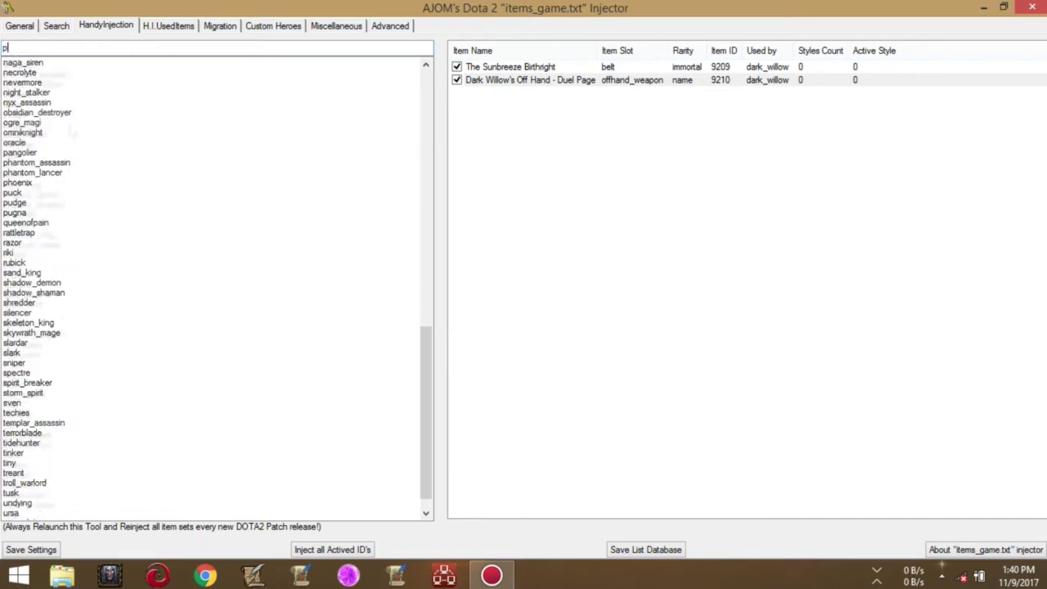
left_click(31, 65)
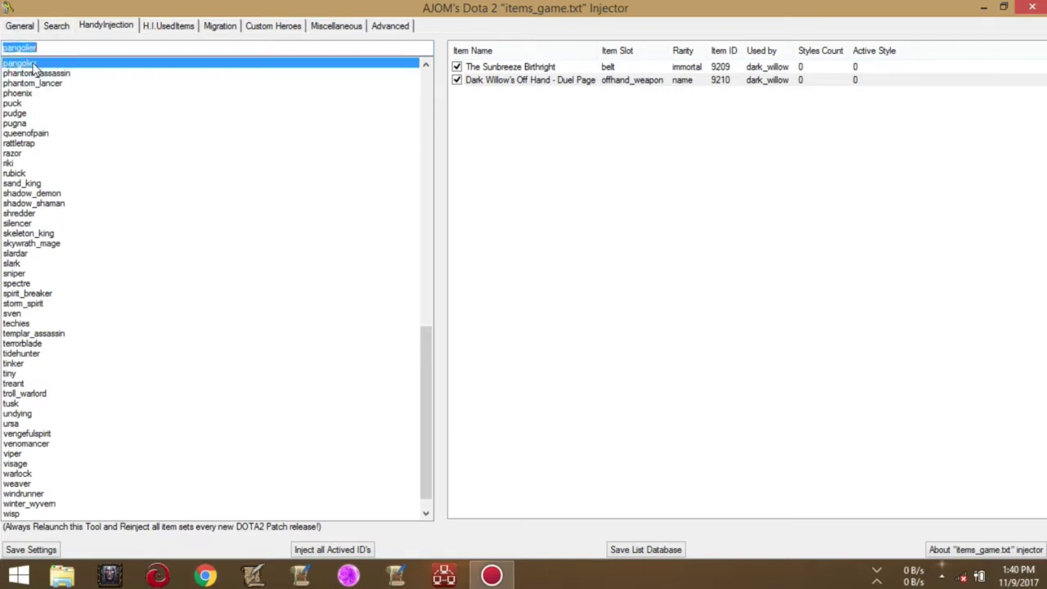
left_click(457, 67)
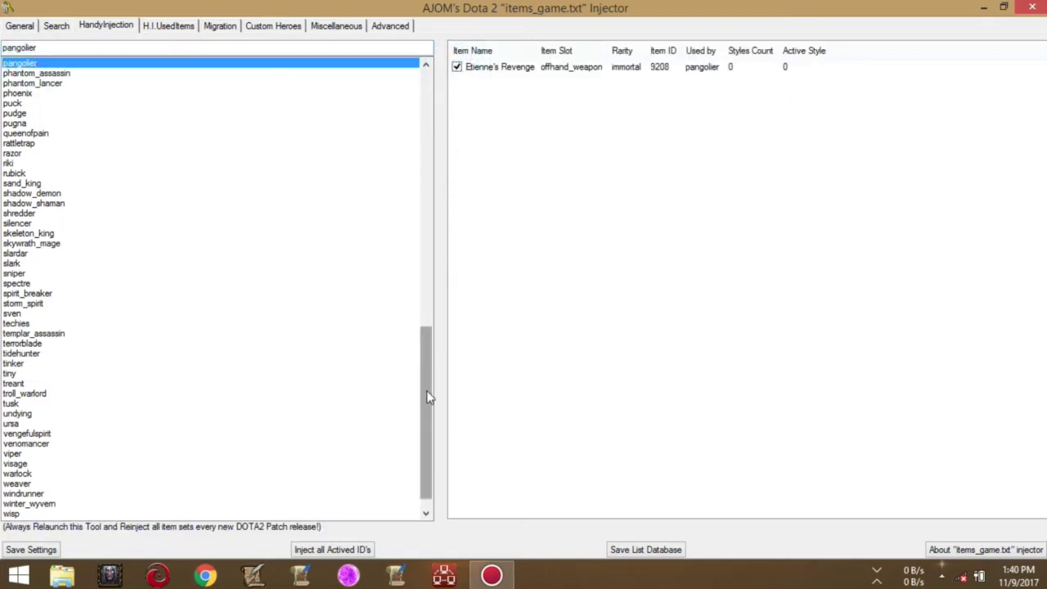
left_click_drag(430, 398, 462, 148)
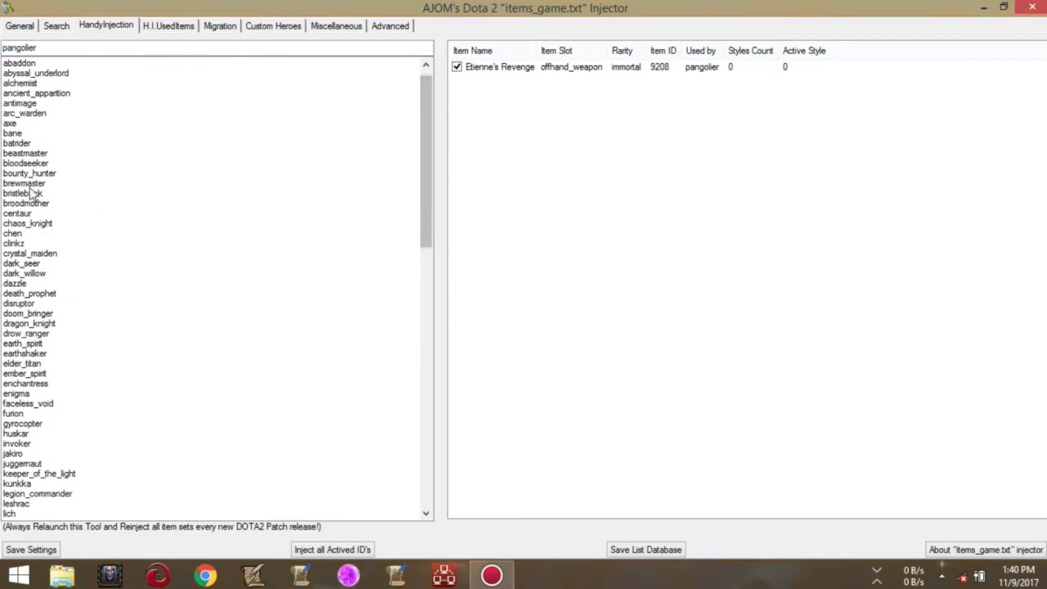
Select wisp, tick Benevolent Companion, and display all used items
left_click(37, 193)
type("w")
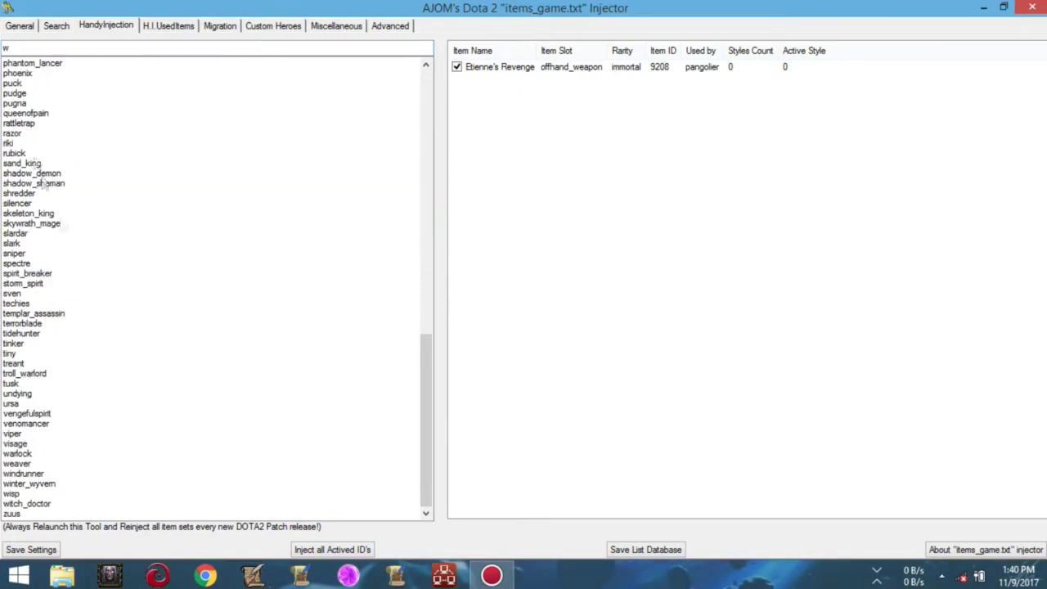
left_click(19, 495)
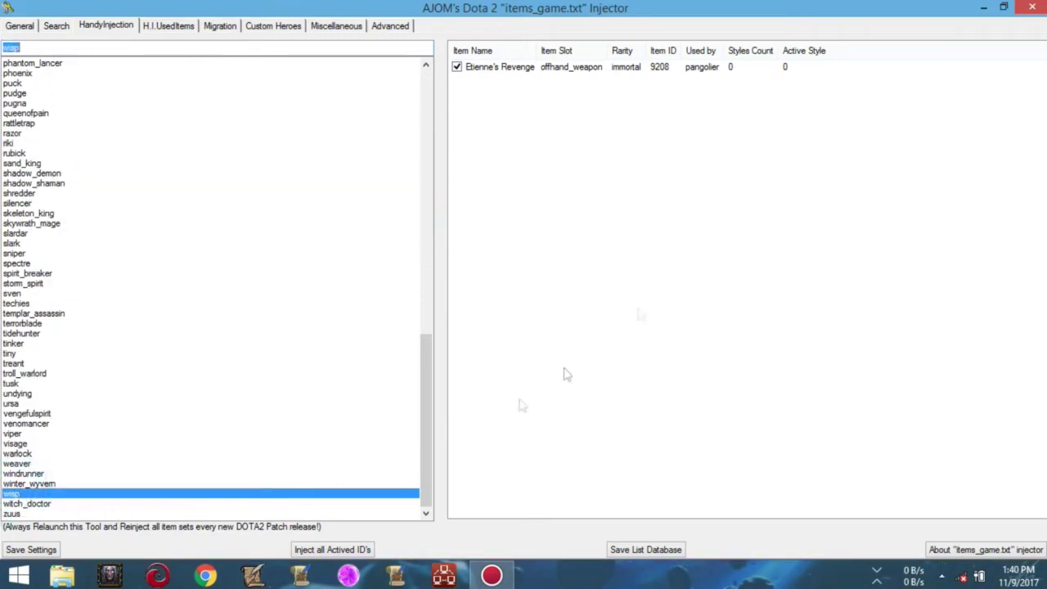
left_click(458, 67)
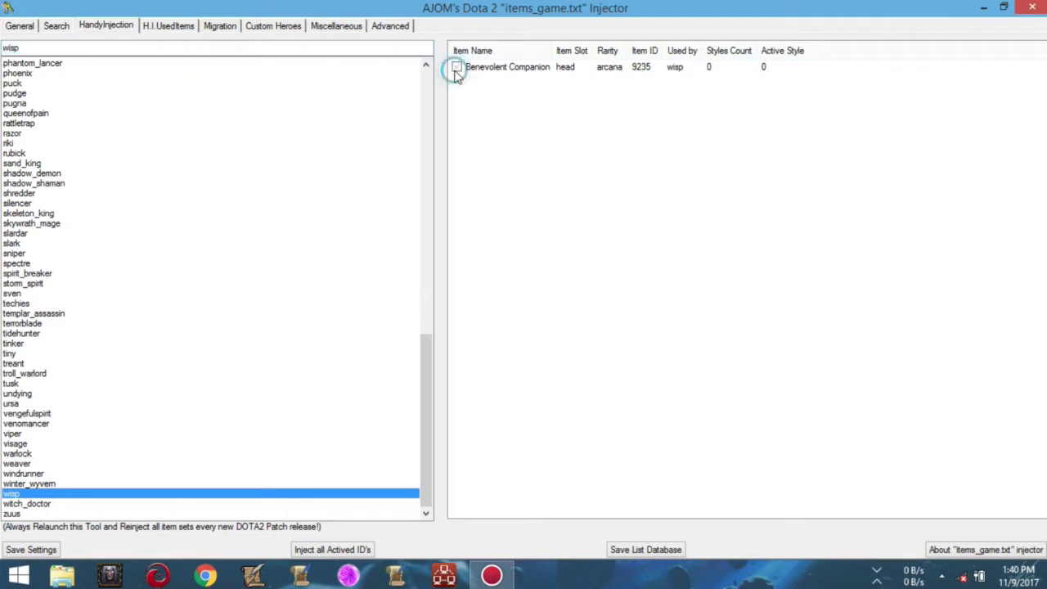
left_click(94, 347)
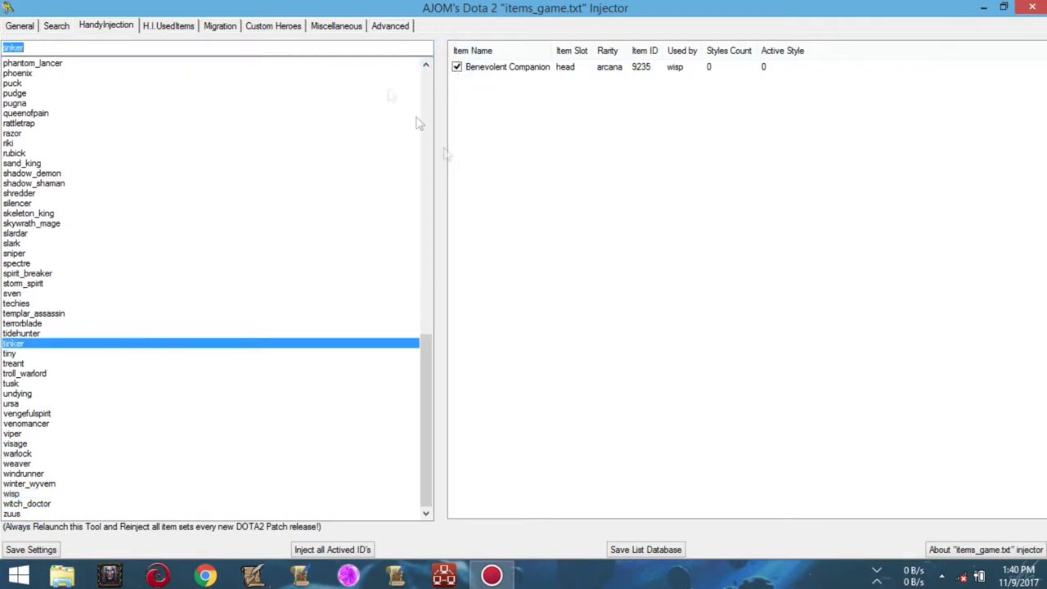
left_click(166, 27)
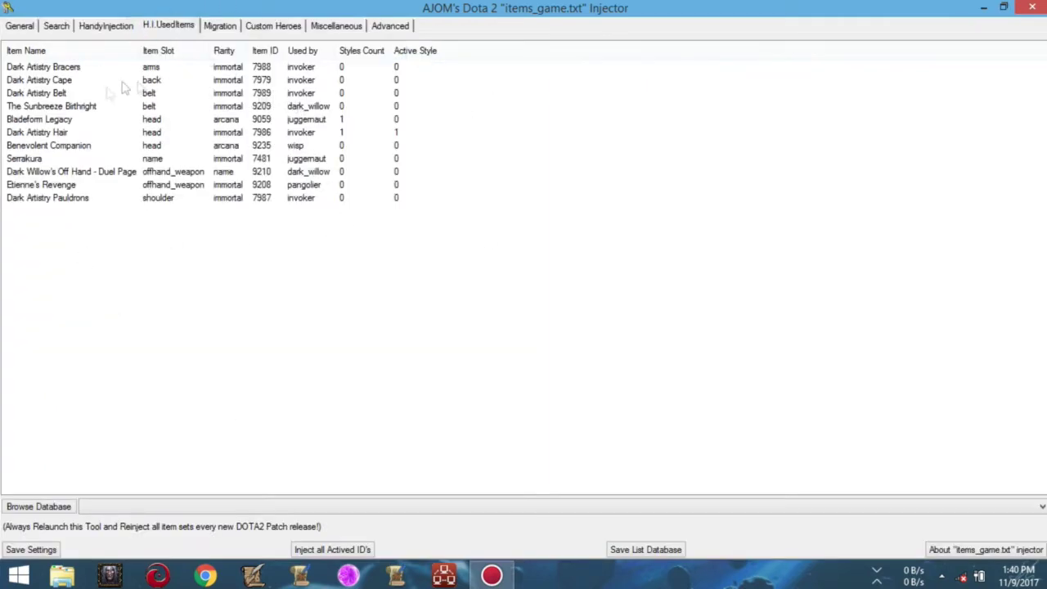
left_click(382, 69)
left_click(383, 81)
left_click(383, 106)
left_click(383, 93)
left_click(383, 107)
left_click(382, 119)
left_click(379, 133)
left_click(377, 146)
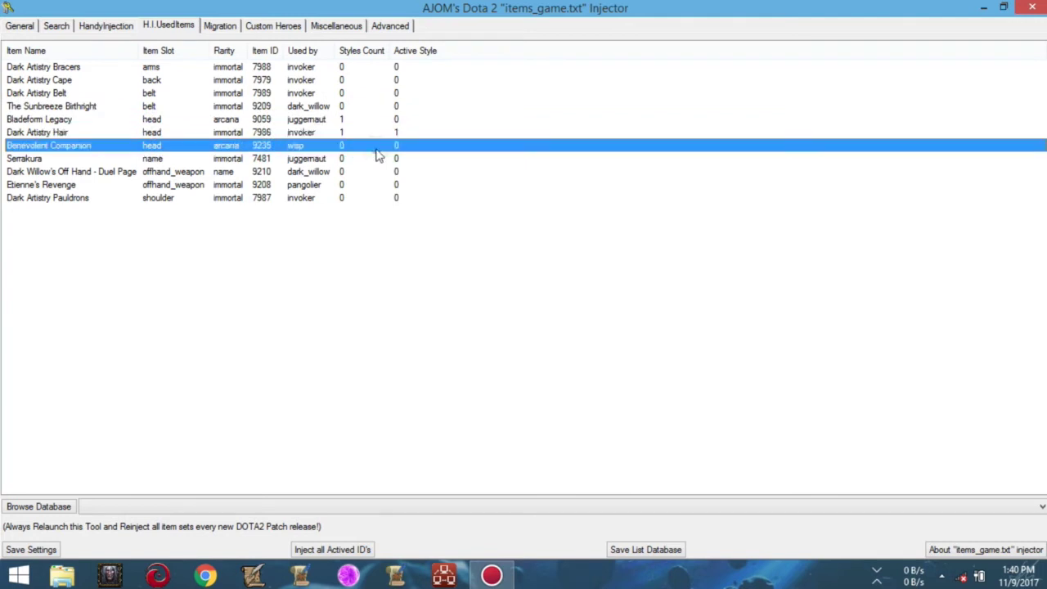
right_click(375, 183)
left_click(375, 161)
right_click(370, 132)
left_click(373, 106)
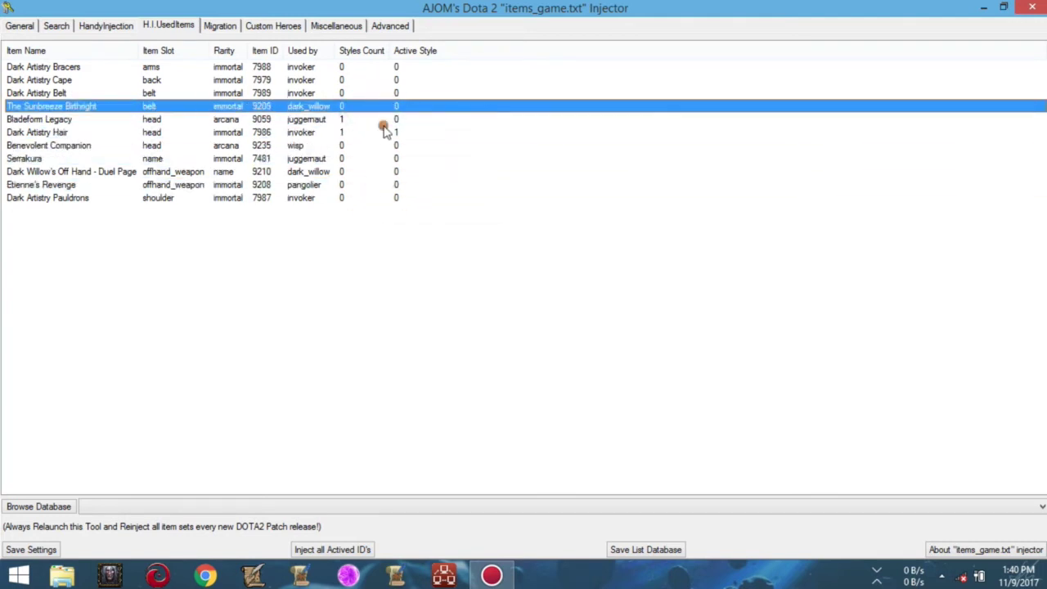
right_click(381, 132)
left_click(385, 93)
left_click(373, 232)
left_click(375, 185)
left_click(348, 237)
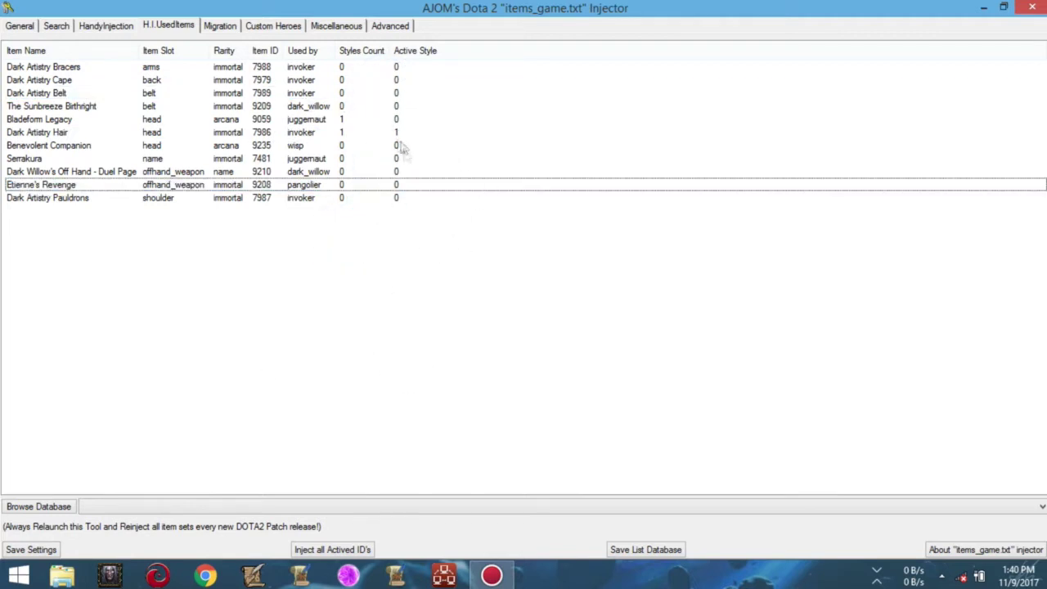
Save the used items list on the Desktop as 'my database example'
left_click(645, 552)
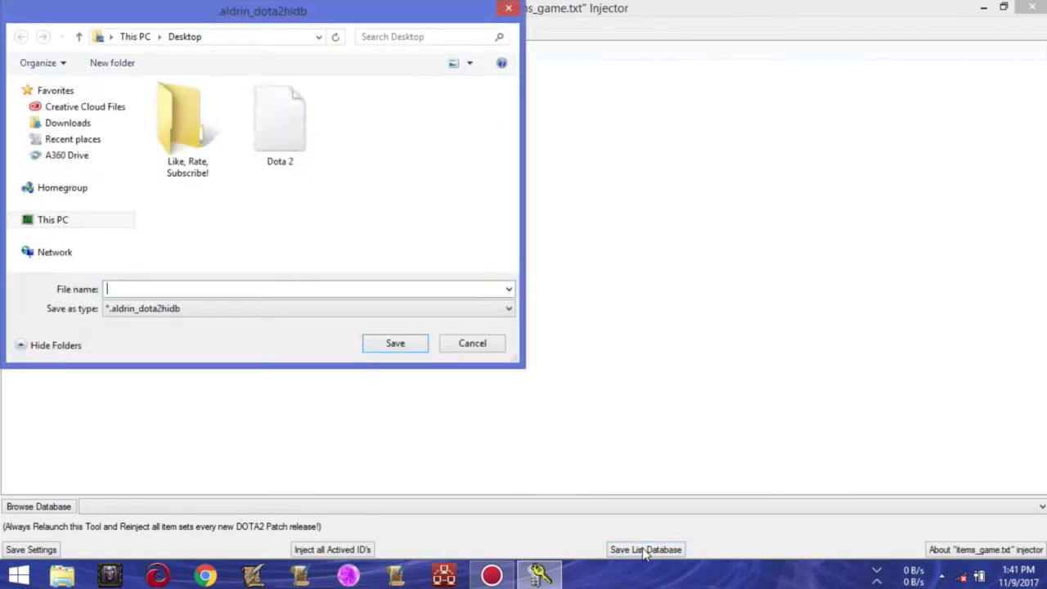
left_click(231, 289)
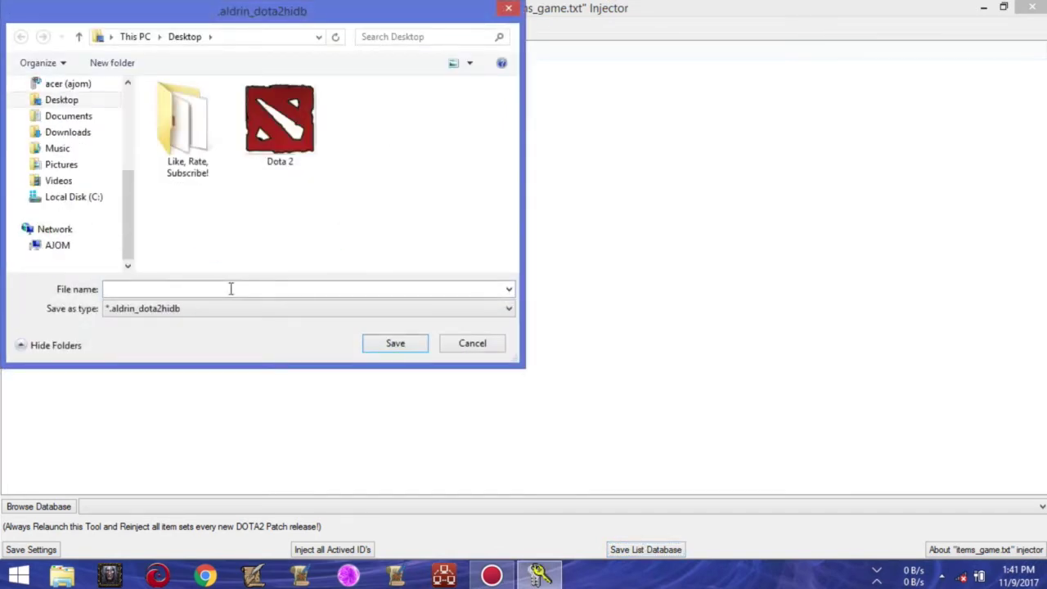
type("my database example")
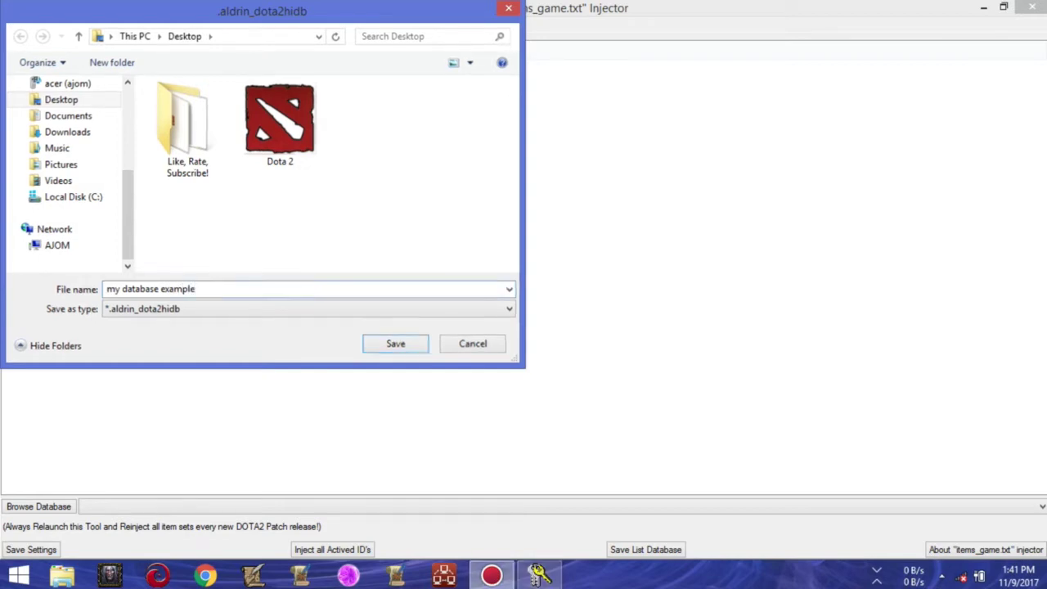
key("Return")
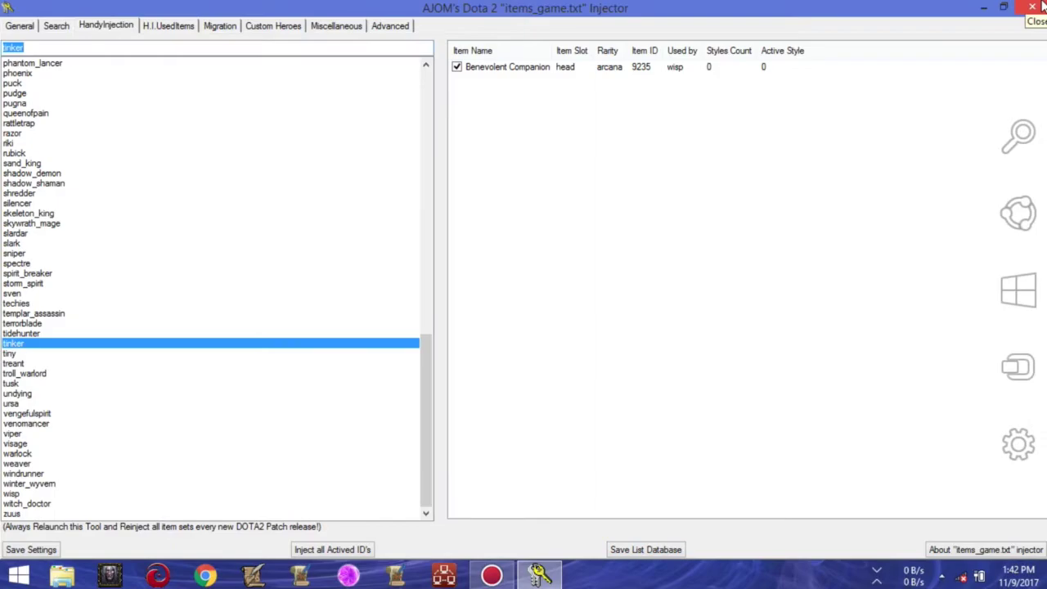
Close and relaunch the injector as administrator, then view its empty H.I.UsedItems list
left_click(1038, 6)
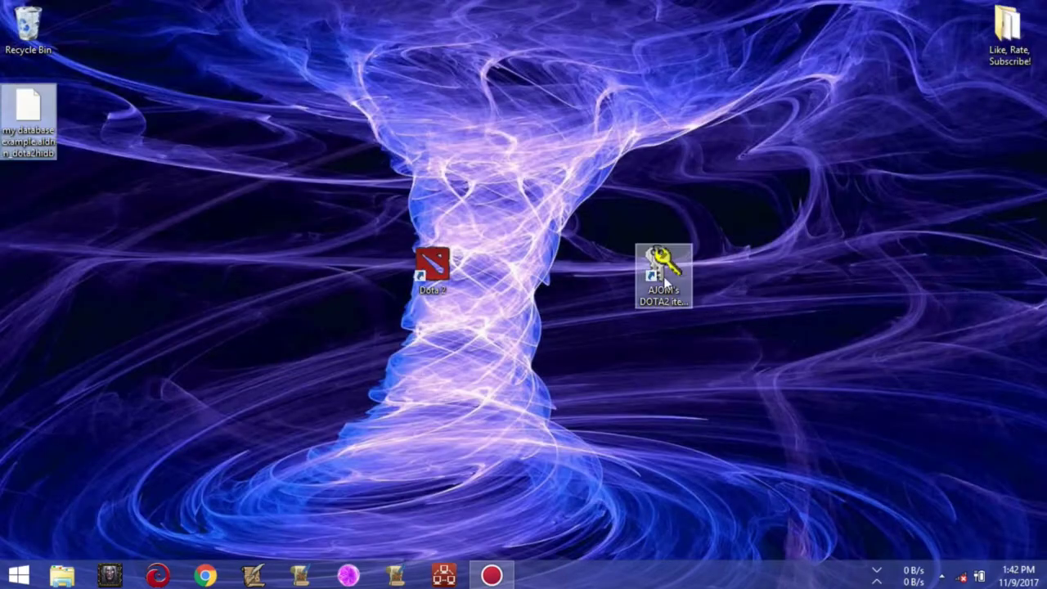
double_click(664, 274)
left_click(605, 314)
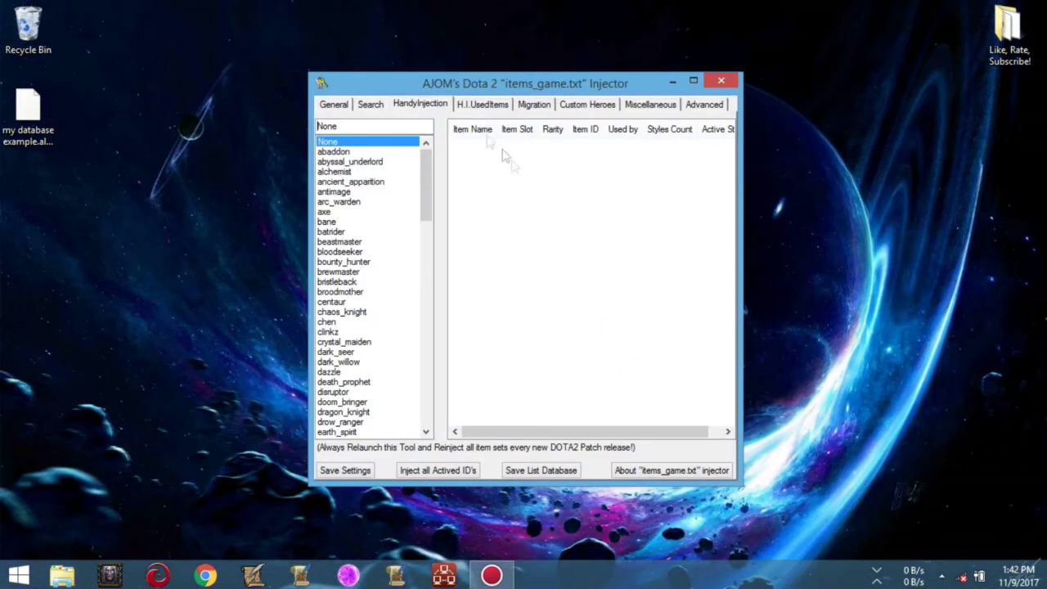
left_click(475, 105)
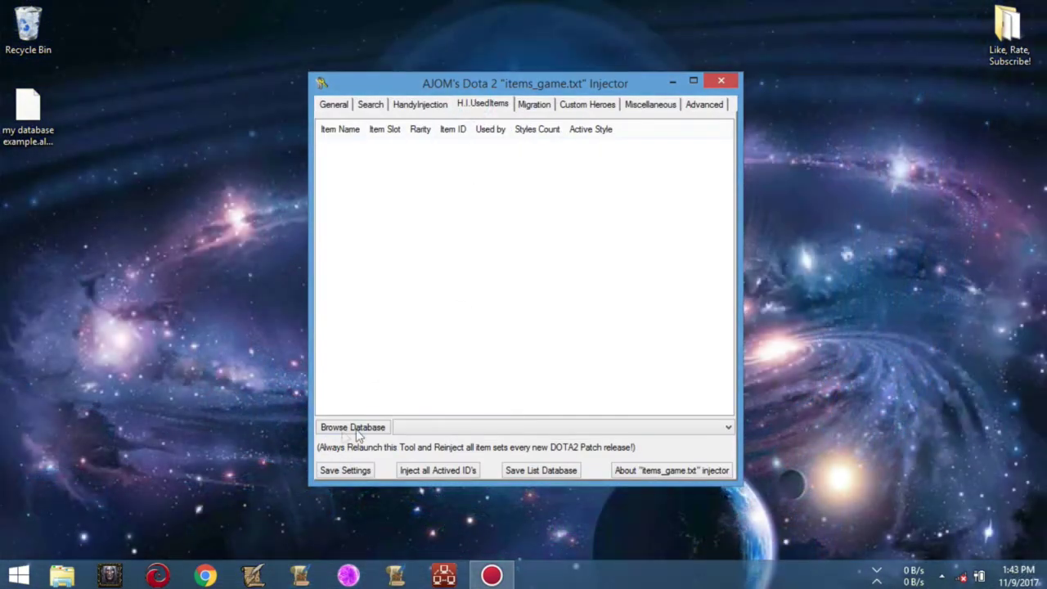
Load 'my database example.aldrin_dota2hidb' from the Desktop, restoring the eleven used items
left_click(354, 427)
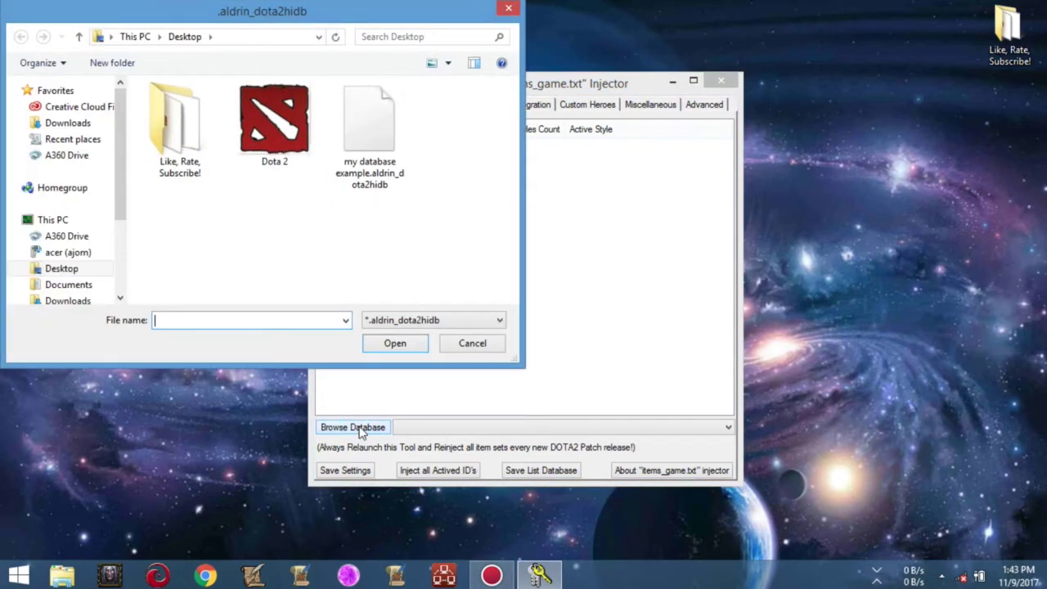
left_click(373, 146)
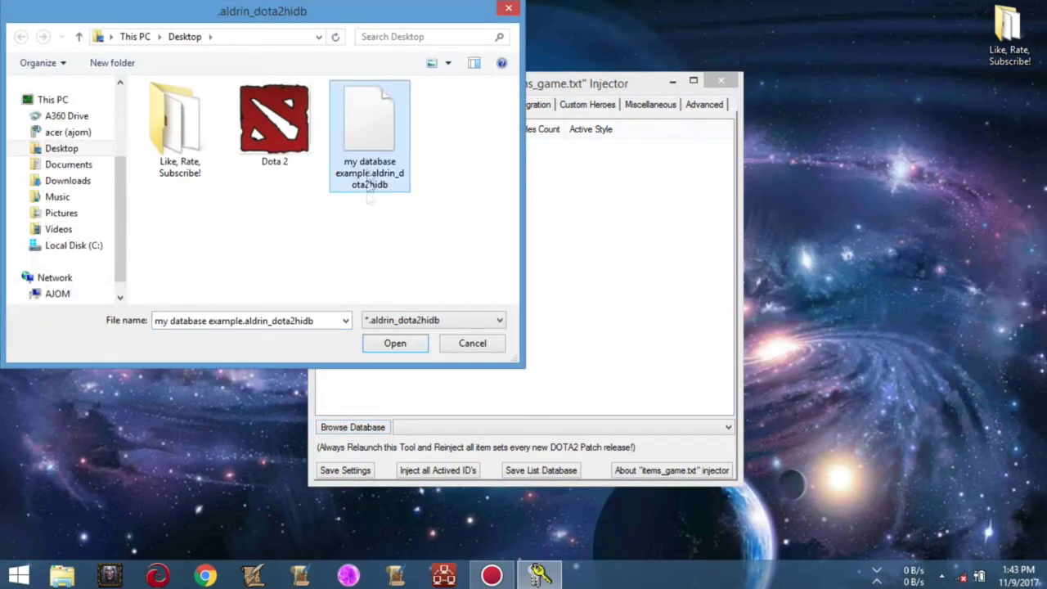
double_click(368, 138)
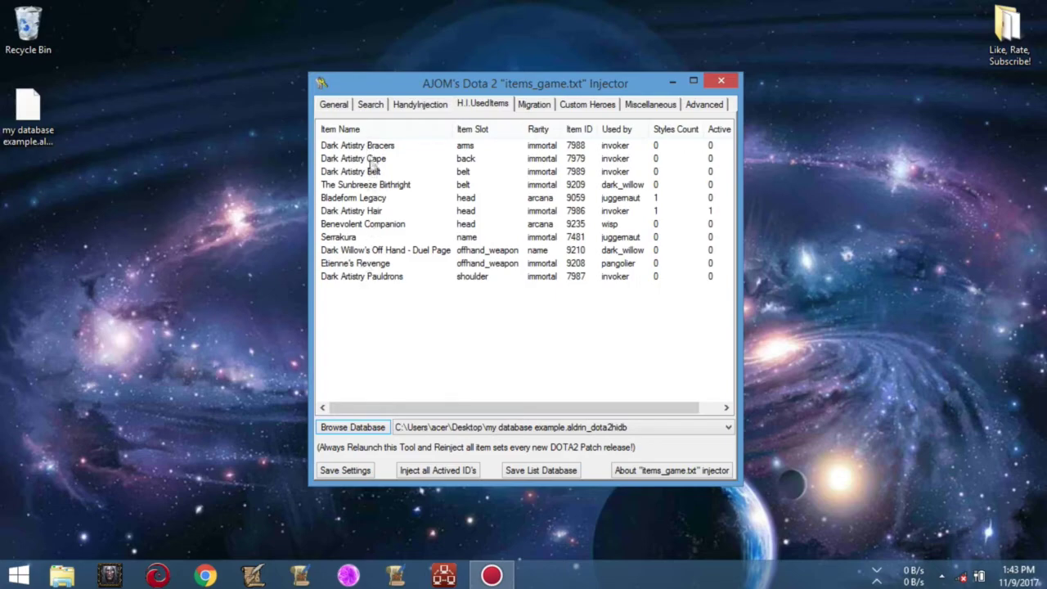
left_click_drag(563, 85, 621, 85)
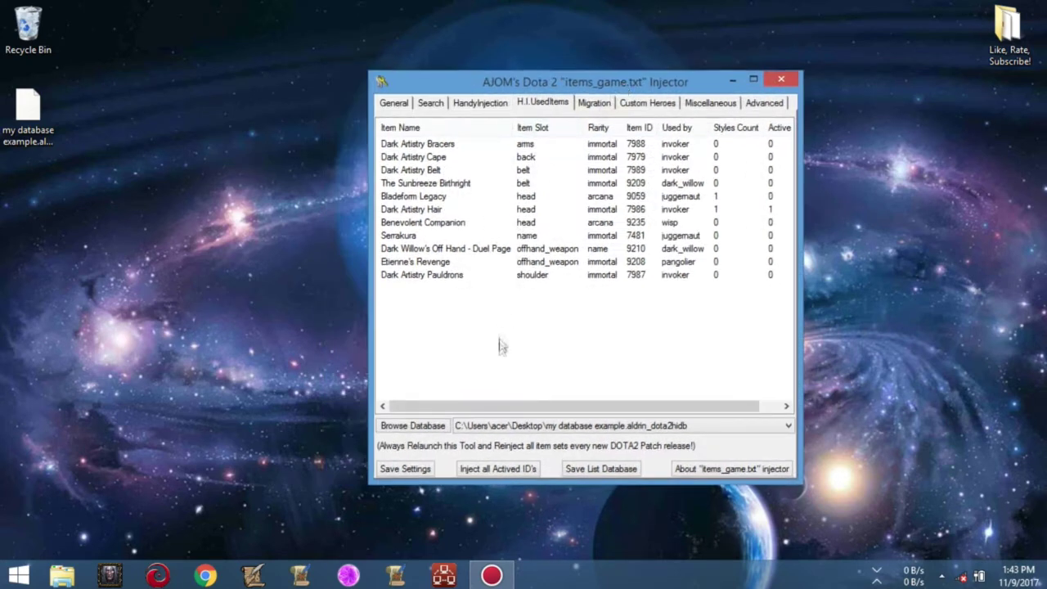
Inject all active item IDs, building pak01_dir.vpk until the batch file finishes
left_click(489, 472)
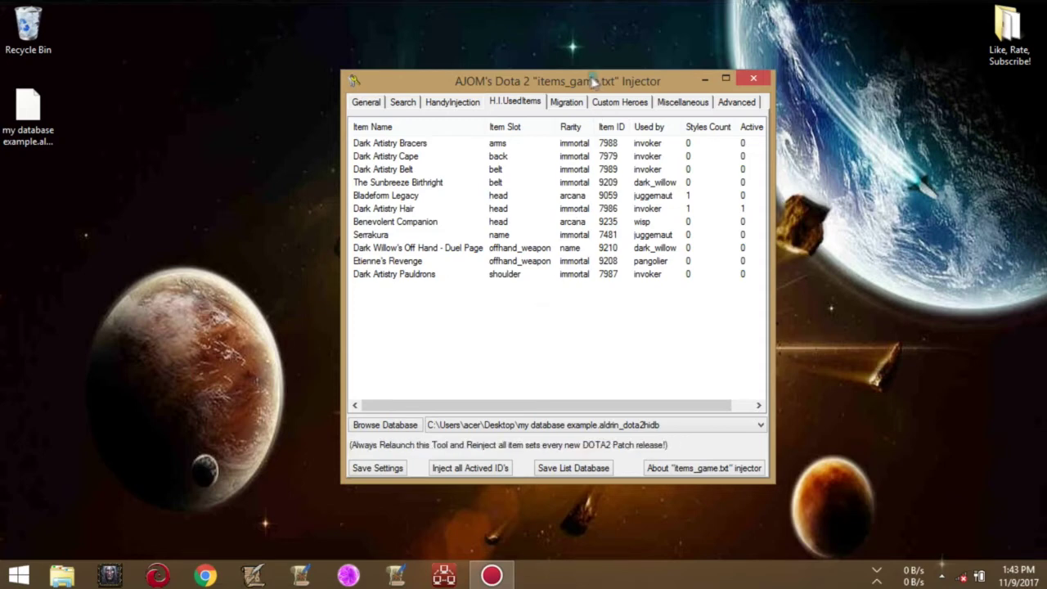
left_click_drag(593, 76, 538, 71)
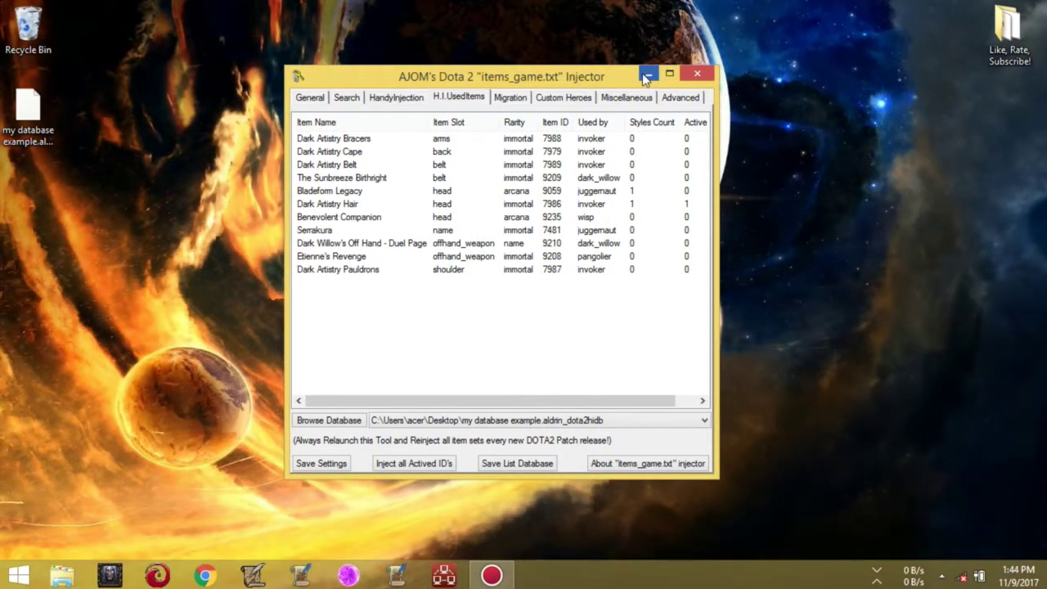
Close the injector, launch Dota 2, and go to Juggernaut's hero page from the Heroes grid
left_click(696, 75)
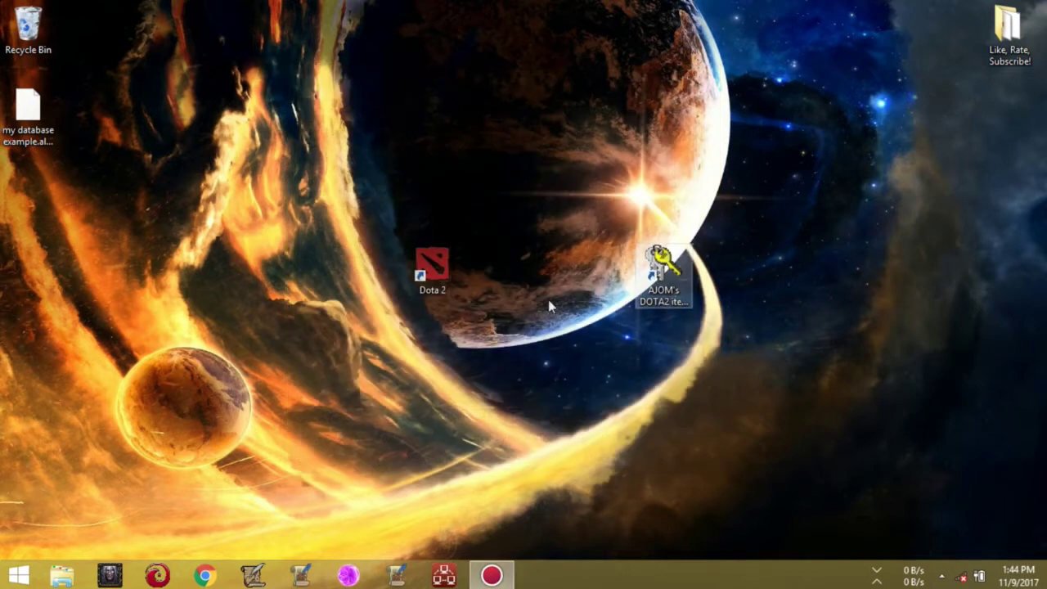
double_click(437, 271)
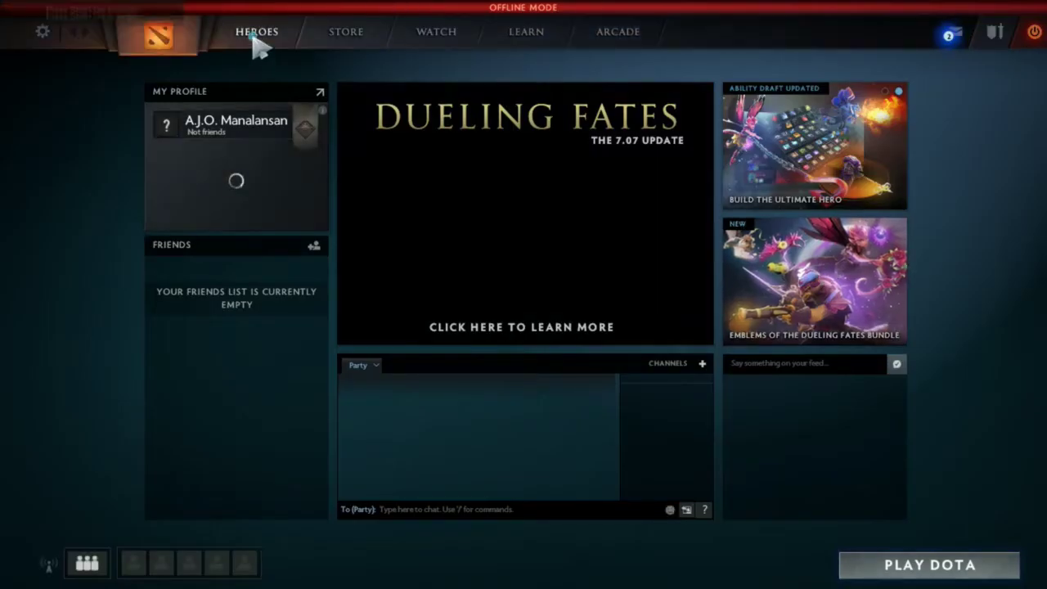
left_click(256, 32)
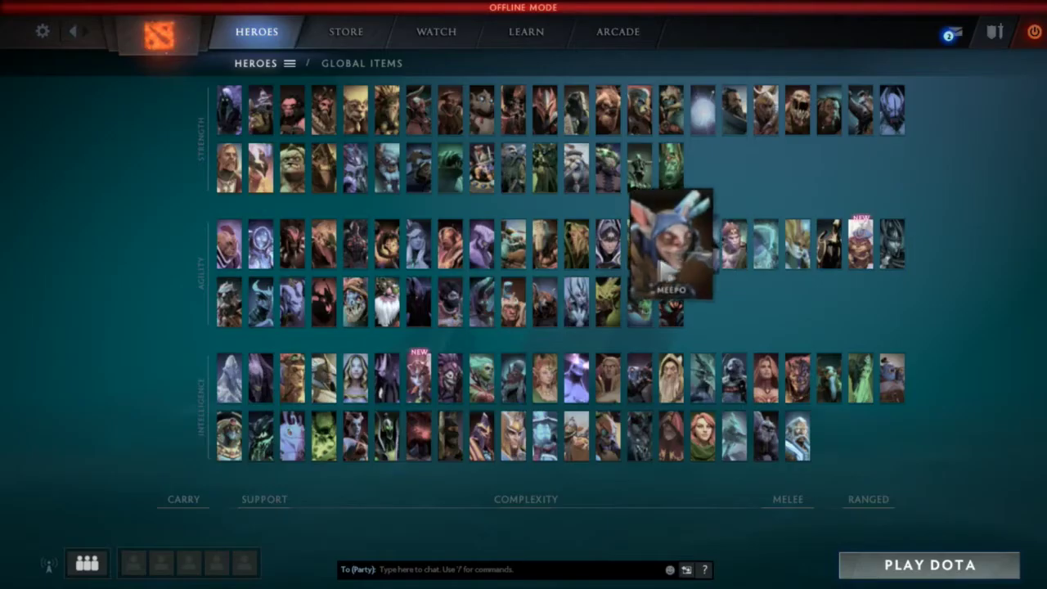
left_click(545, 244)
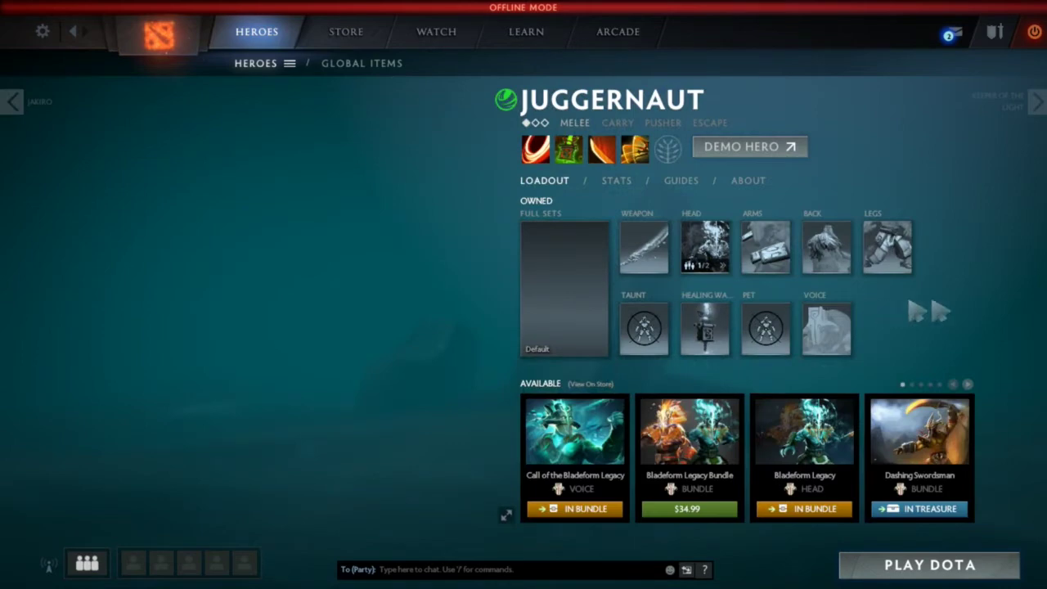